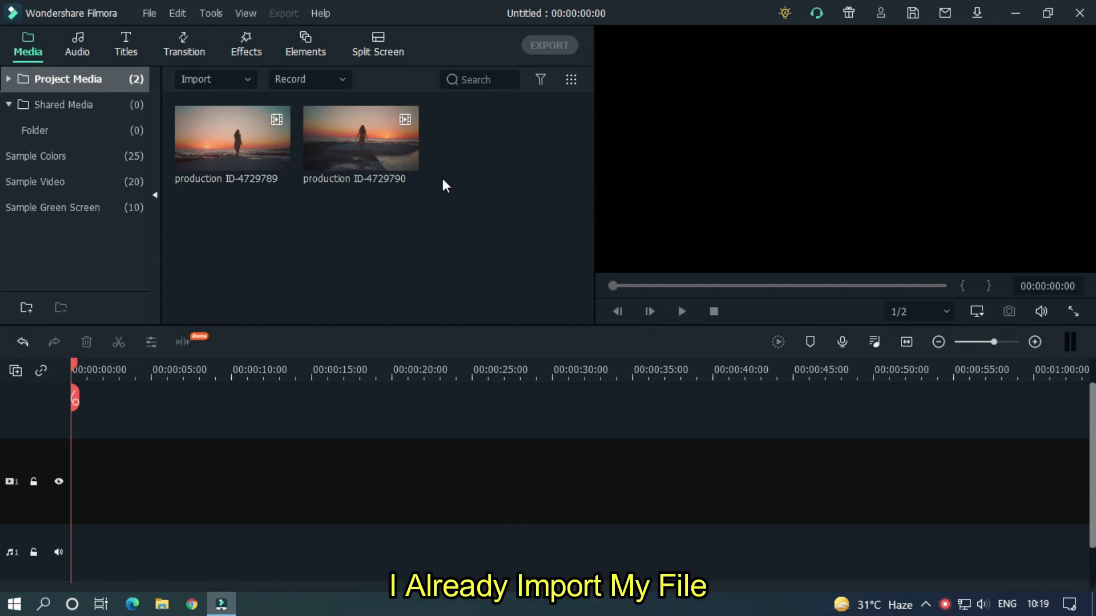
Place the Green sample colour on the first video track and zoom the timeline in on it
{"action": "left_click", "coordinate": [50, 158]}
{"action": "left_click_drag", "start_coordinate": [587, 121], "coordinate": [573, 244]}
{"action": "left_click_drag", "start_coordinate": [243, 244], "coordinate": [55, 494]}
{"action": "left_click_drag", "start_coordinate": [147, 368], "coordinate": [653, 359]}
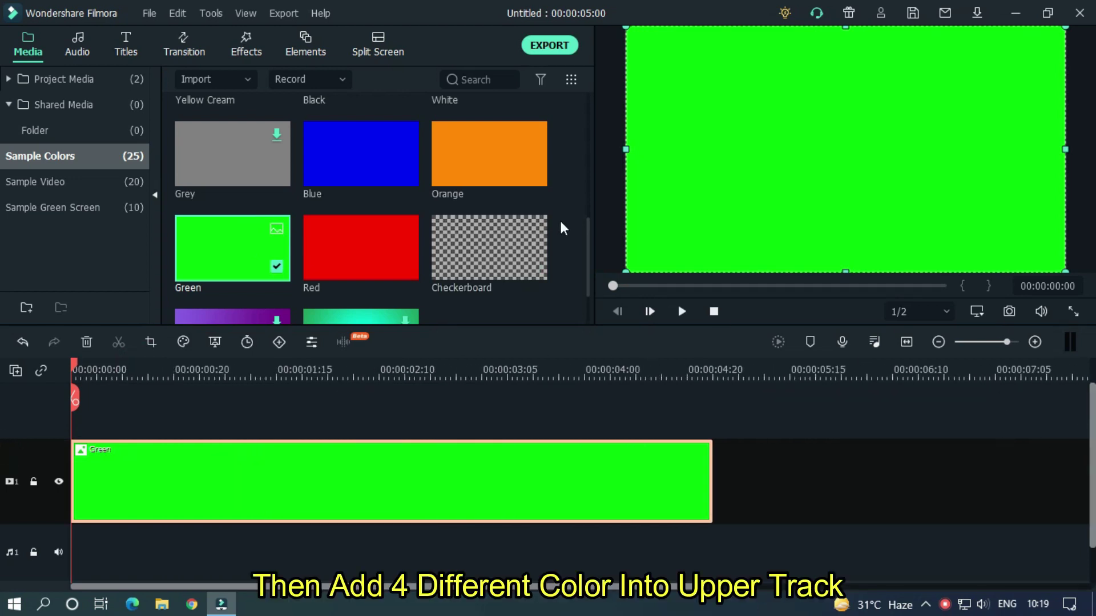
{"action": "left_click", "coordinate": [588, 239]}
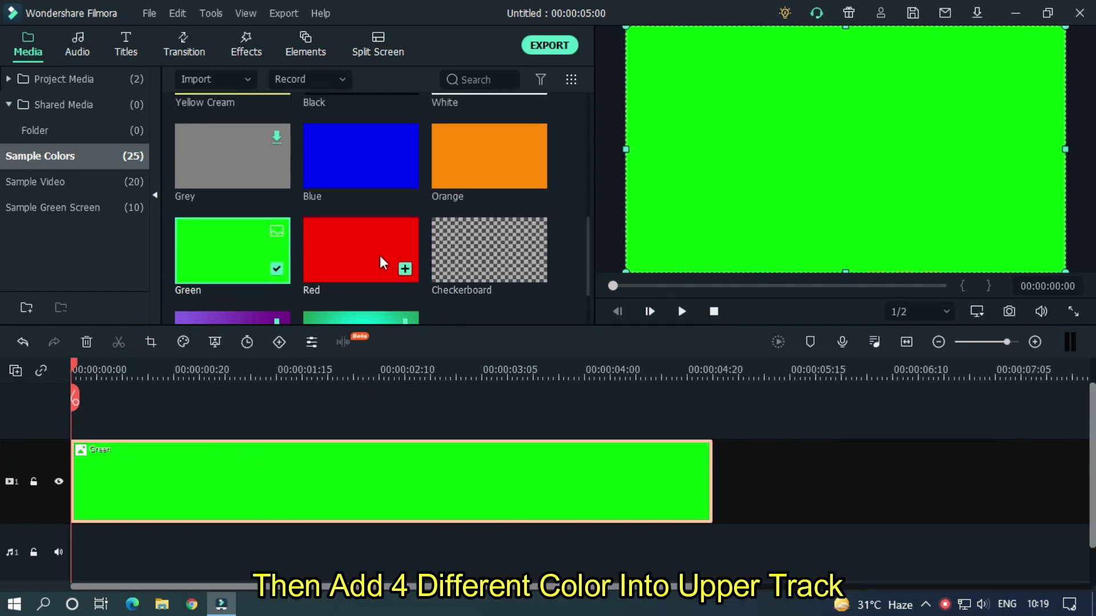
Stack Red, Orange, Blue and Lilac colour clips on successive tracks above Green
{"action": "left_click_drag", "start_coordinate": [377, 254], "coordinate": [74, 422]}
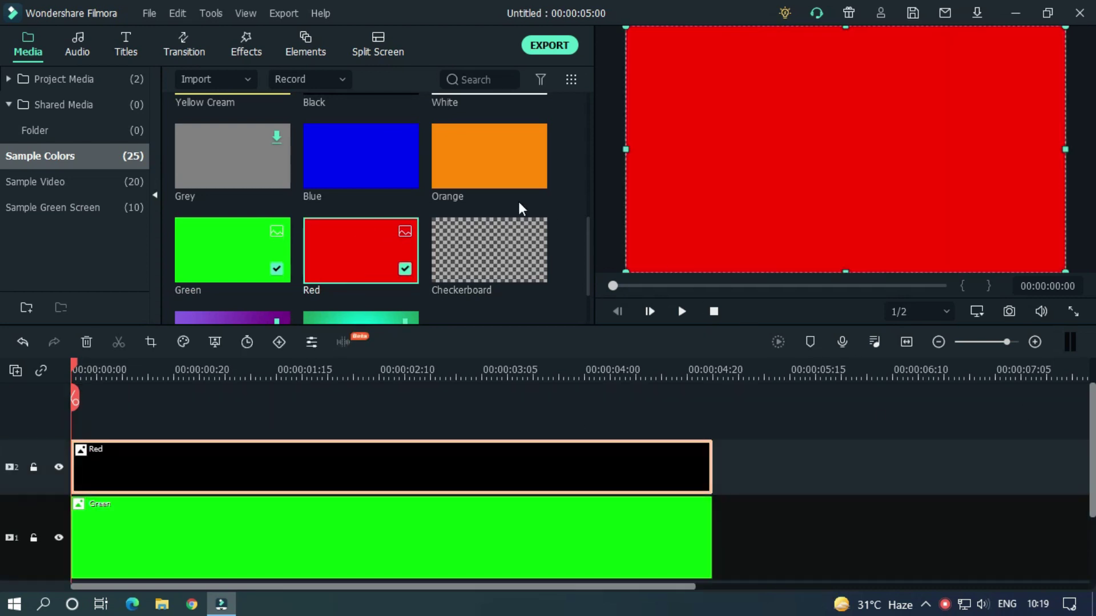
{"action": "left_click_drag", "start_coordinate": [490, 171], "coordinate": [67, 426]}
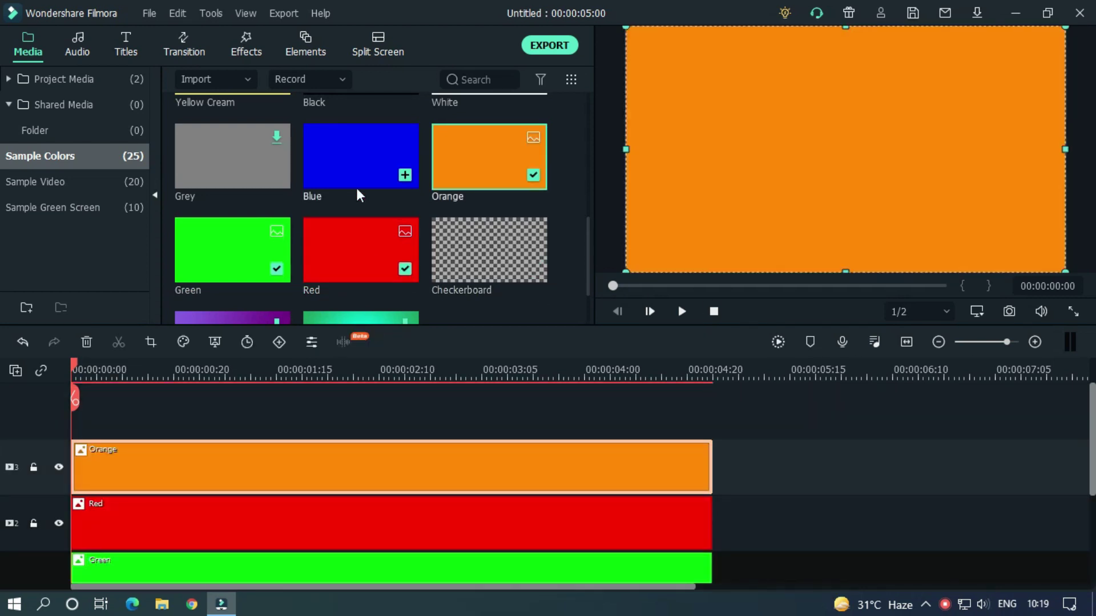
{"action": "left_click_drag", "start_coordinate": [371, 166], "coordinate": [101, 427]}
{"action": "left_click_drag", "start_coordinate": [588, 248], "coordinate": [588, 148]}
{"action": "left_click_drag", "start_coordinate": [343, 165], "coordinate": [3, 438]}
Select all five colour clips and trim their ends to 3 seconds
{"action": "scroll", "coordinate": [3, 439], "scroll_direction": "down", "scroll_amount": 3}
{"action": "scroll", "coordinate": [2, 443], "scroll_direction": "up", "scroll_amount": 3}
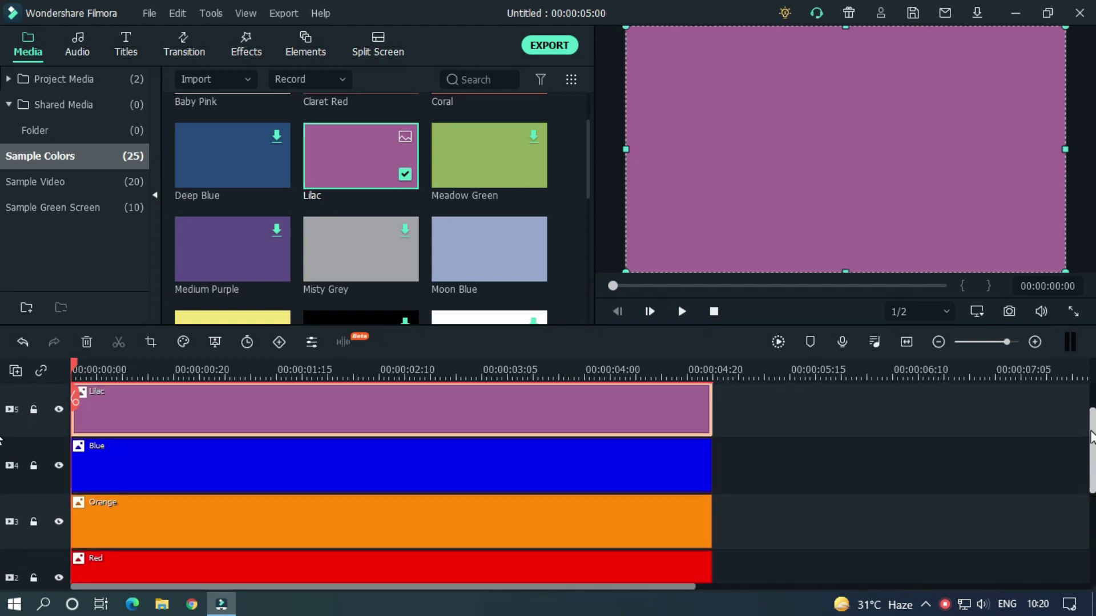
{"action": "scroll", "coordinate": [1, 445], "scroll_direction": "down", "scroll_amount": 3}
{"action": "left_click_drag", "start_coordinate": [795, 531], "coordinate": [613, 365]}
{"action": "left_click_drag", "start_coordinate": [710, 448], "coordinate": [455, 449]}
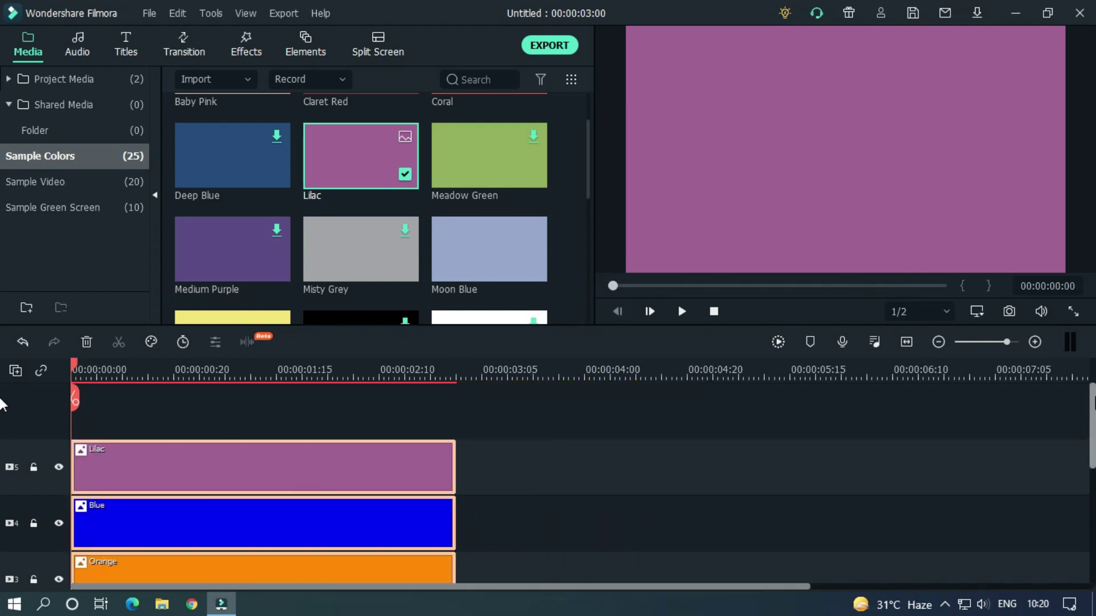
{"action": "scroll", "coordinate": [1, 423], "scroll_direction": "down", "scroll_amount": 3}
{"action": "scroll", "coordinate": [1, 440], "scroll_direction": "up", "scroll_amount": 1}
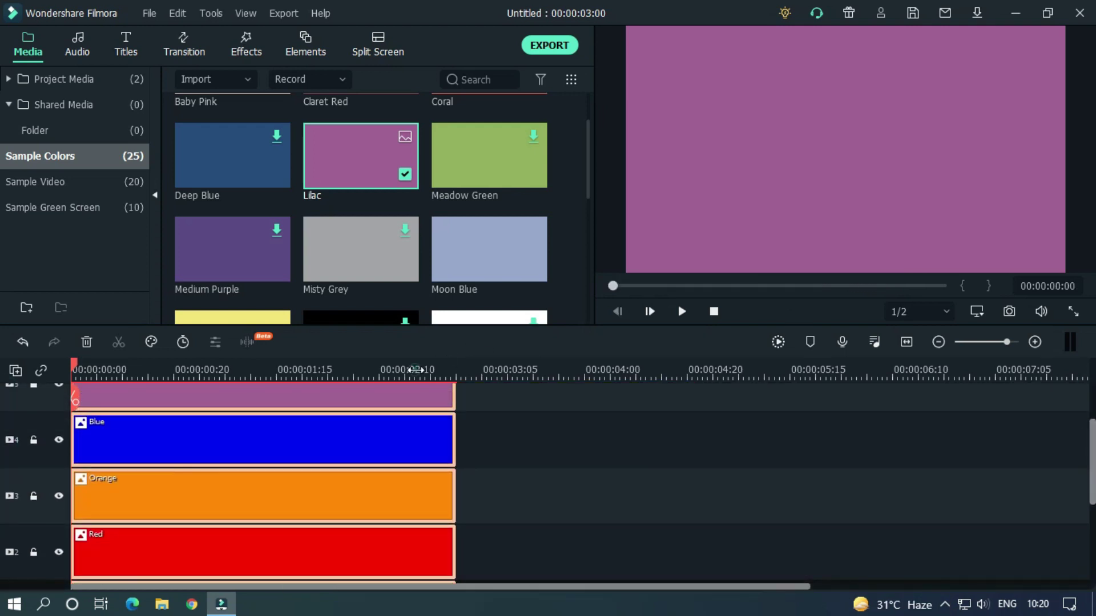
{"action": "scroll", "coordinate": [429, 369], "scroll_direction": "up", "scroll_amount": 3}
{"action": "scroll", "coordinate": [1, 451], "scroll_direction": "up", "scroll_amount": 1}
{"action": "scroll", "coordinate": [2, 465], "scroll_direction": "down", "scroll_amount": 2}
{"action": "scroll", "coordinate": [1, 465], "scroll_direction": "down", "scroll_amount": 1}
{"action": "left_click", "coordinate": [1035, 487]}
Find the Crop effect by searching 'cr' in the Effects library
{"action": "scroll", "coordinate": [1035, 487], "scroll_direction": "up", "scroll_amount": 3}
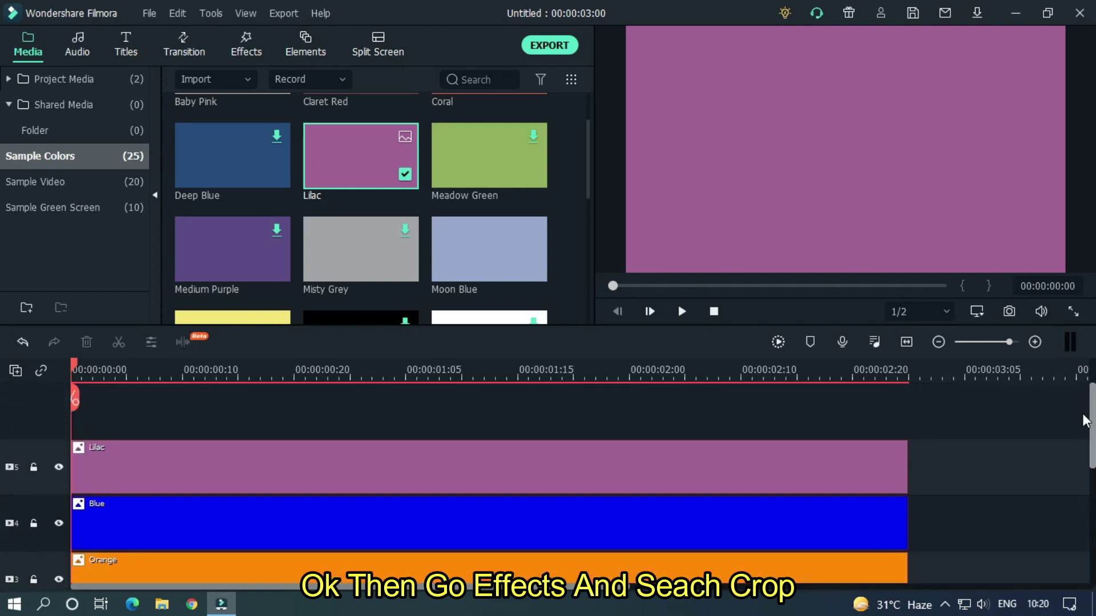
{"action": "left_click", "coordinate": [237, 54]}
{"action": "left_click", "coordinate": [492, 76]}
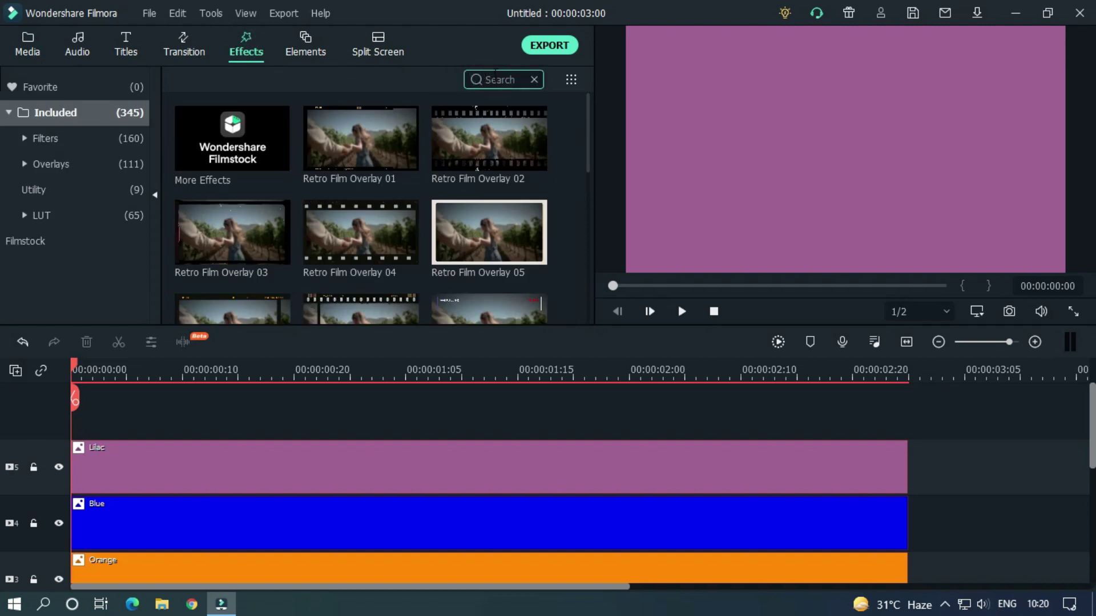
{"action": "type", "text": "cr"}
{"action": "scroll", "coordinate": [1087, 406], "scroll_direction": "down", "scroll_amount": 3}
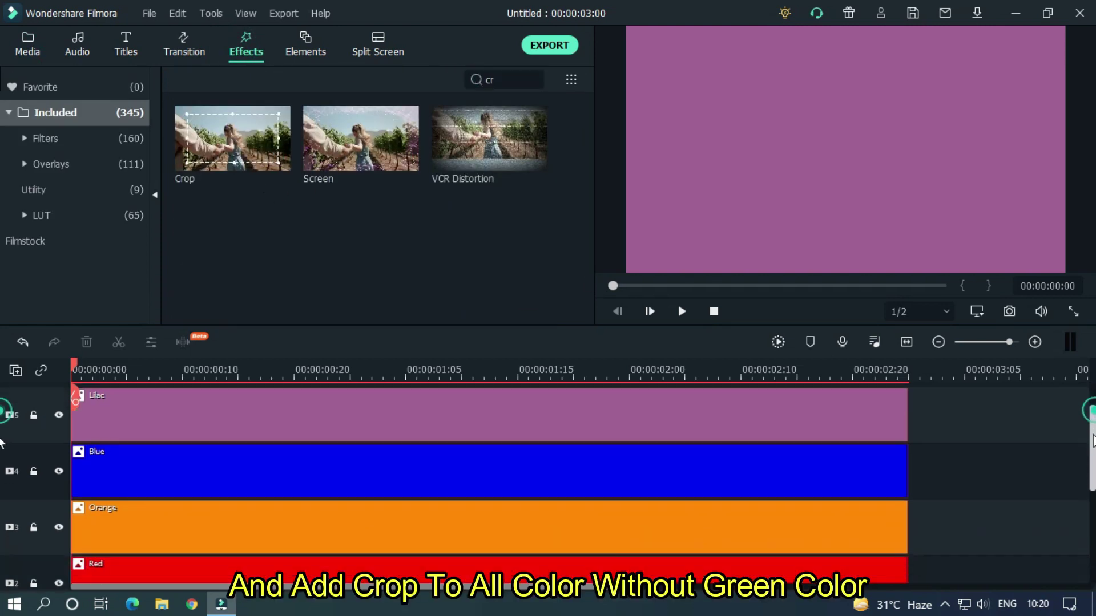
Drag the Crop effect onto the Red, Orange, Blue and Lilac clips
{"action": "left_click_drag", "start_coordinate": [263, 147], "coordinate": [226, 500]}
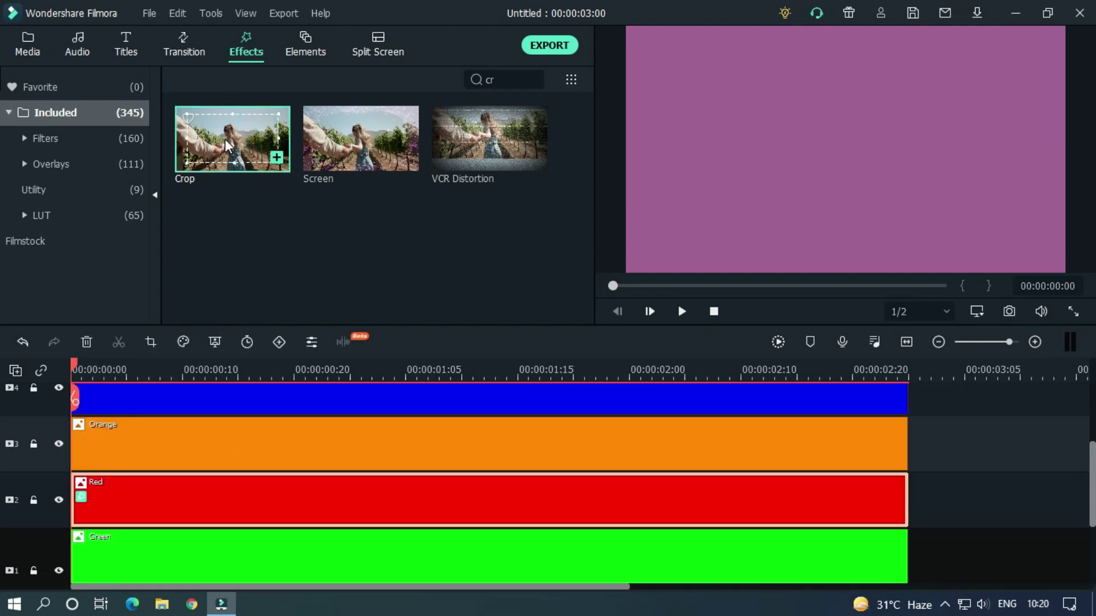
{"action": "left_click_drag", "start_coordinate": [230, 146], "coordinate": [183, 445]}
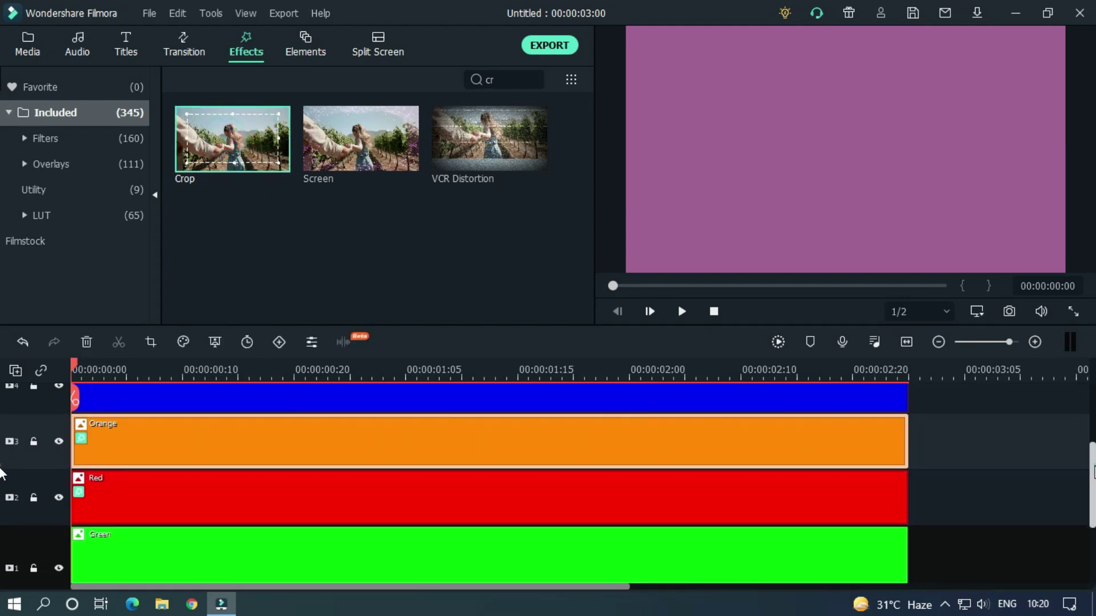
{"action": "scroll", "coordinate": [2, 460], "scroll_direction": "up", "scroll_amount": 3}
{"action": "left_click_drag", "start_coordinate": [228, 145], "coordinate": [171, 474]}
{"action": "left_click_drag", "start_coordinate": [228, 151], "coordinate": [226, 402]}
{"action": "scroll", "coordinate": [2, 463], "scroll_direction": "down", "scroll_amount": 5}
{"action": "scroll", "coordinate": [2, 474], "scroll_direction": "up", "scroll_amount": 3}
{"action": "mouse_move", "coordinate": [1090, 486]}
{"action": "left_mouse_down"}
{"action": "mouse_move", "coordinate": [1086, 422]}
{"action": "mouse_move", "coordinate": [1081, 492]}
{"action": "left_mouse_up"}
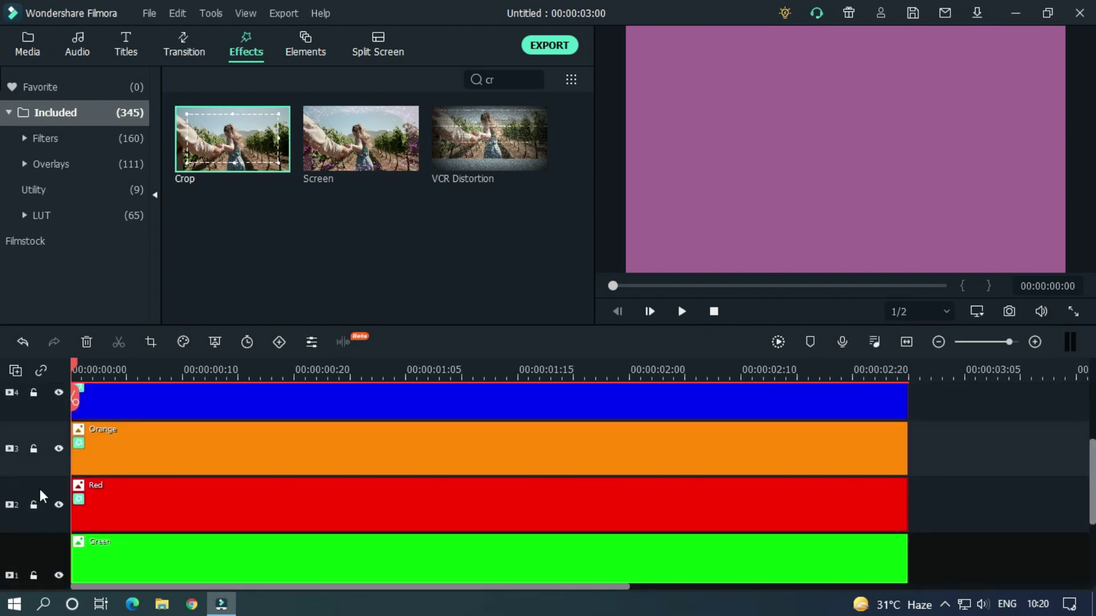
Crop the Red clip with Right 75
{"action": "double_click", "coordinate": [120, 504]}
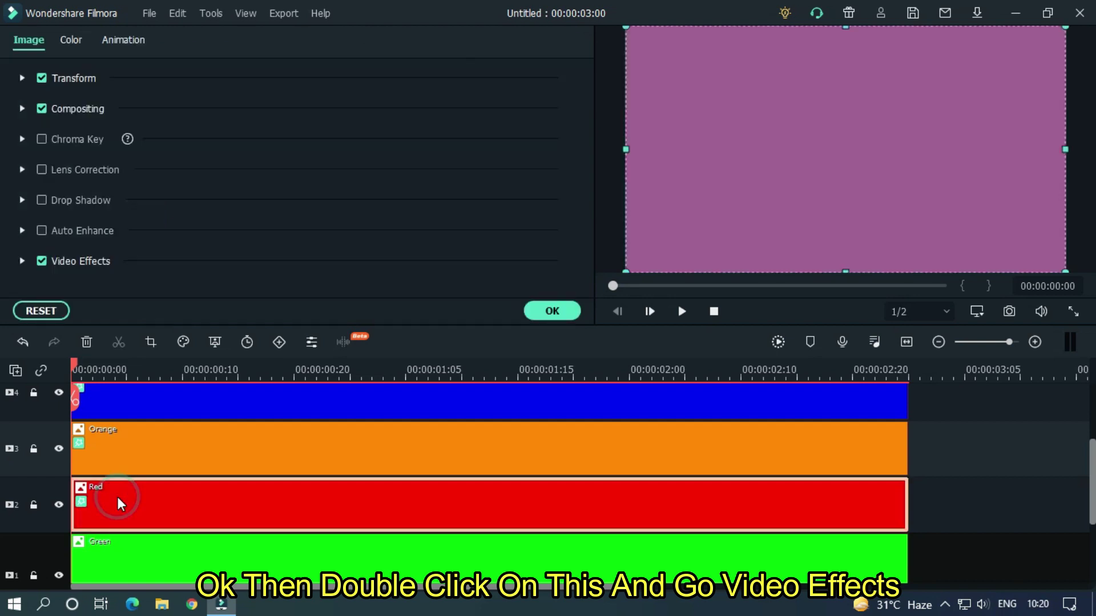
{"action": "left_click", "coordinate": [22, 261]}
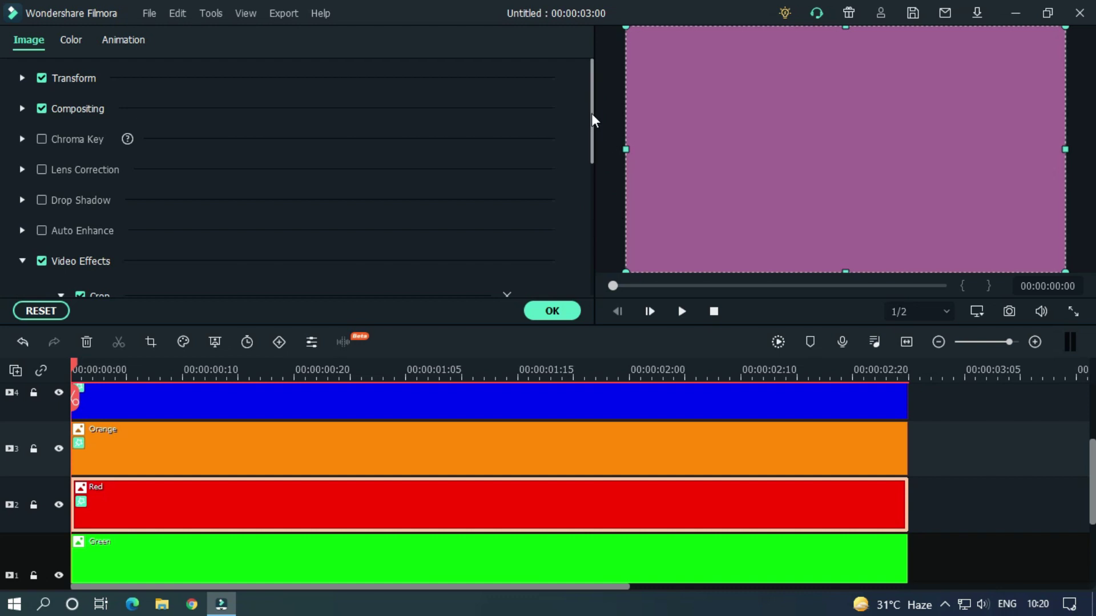
{"action": "left_click_drag", "start_coordinate": [592, 106], "coordinate": [592, 204]}
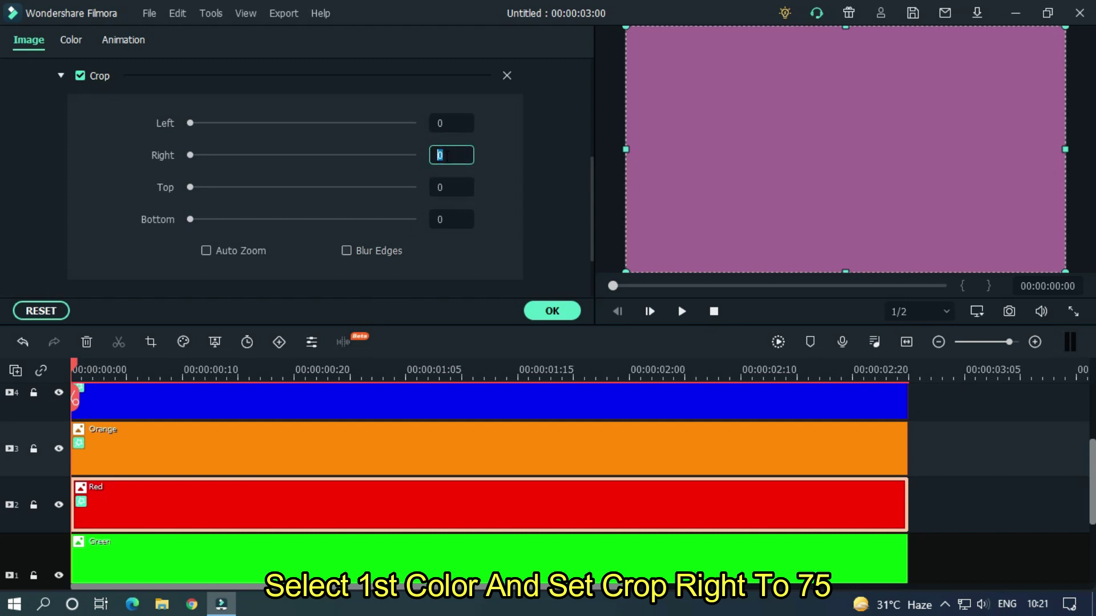
{"action": "type", "text": "5"}
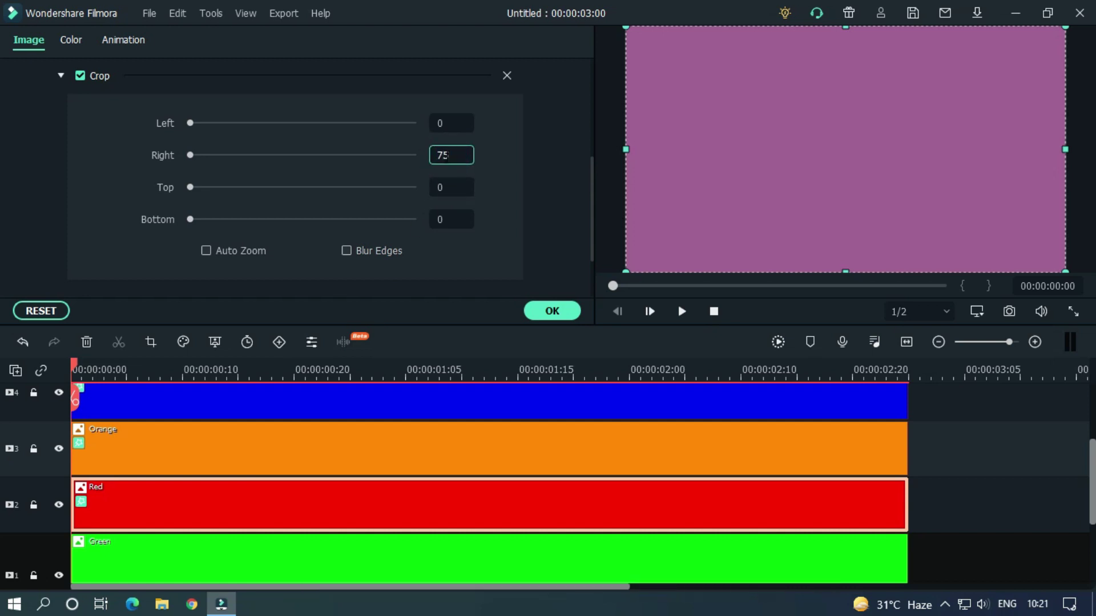
{"action": "key", "text": "Return"}
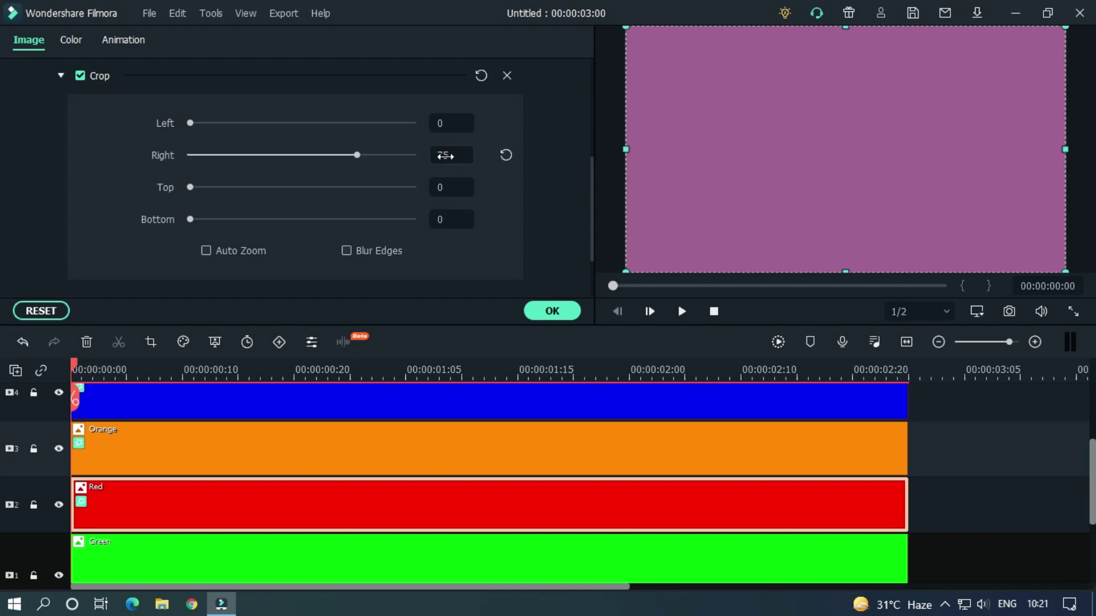
Crop the Orange clip with Right 50 and Left 25
{"action": "left_click", "coordinate": [273, 453]}
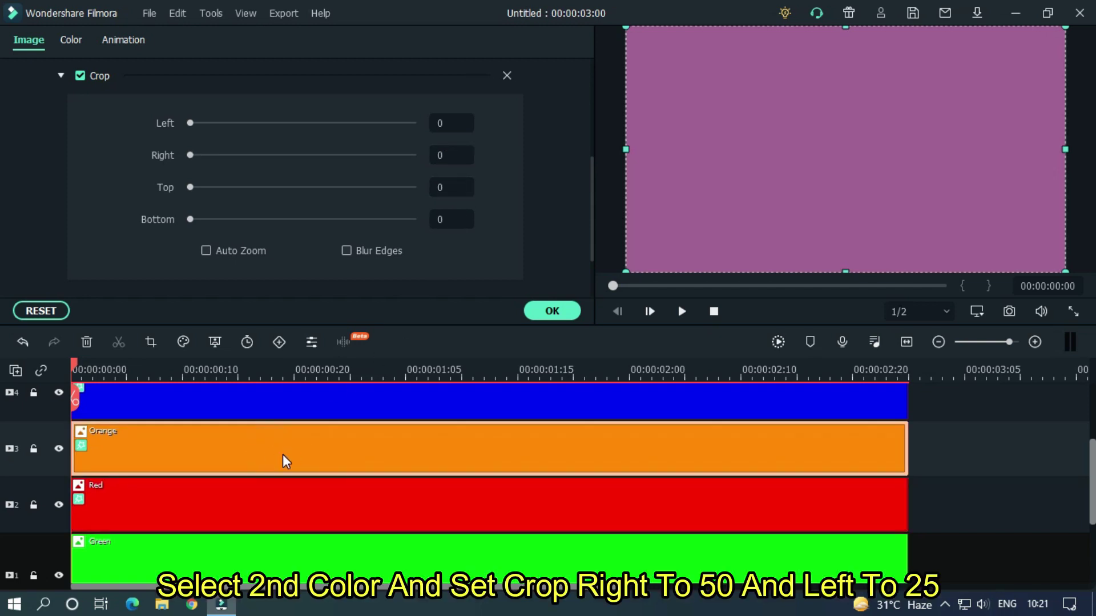
{"action": "left_click", "coordinate": [448, 151]}
{"action": "key", "text": "Return"}
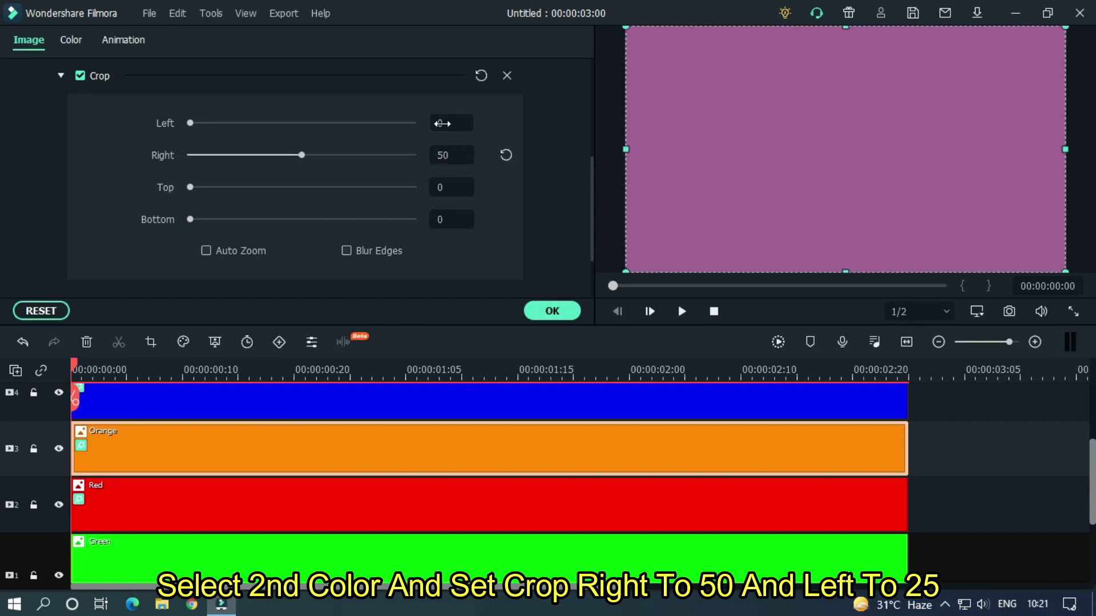
{"action": "left_click", "coordinate": [442, 123]}
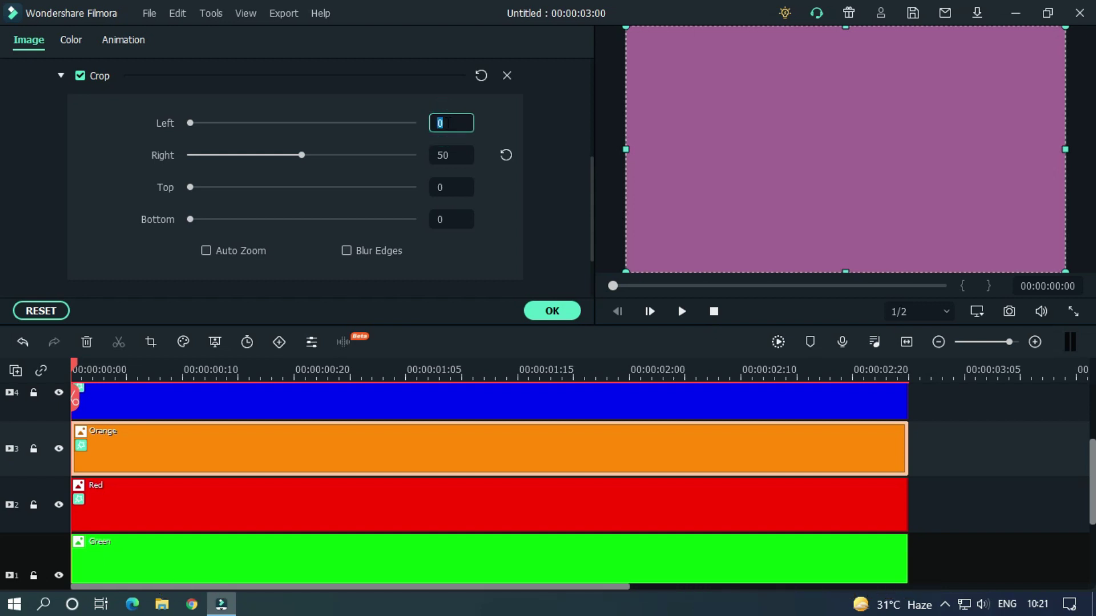
{"action": "key", "text": "Return"}
Crop the Blue clip with Right 25 and Left 50
{"action": "scroll", "coordinate": [171, 474], "scroll_direction": "up", "scroll_amount": 2}
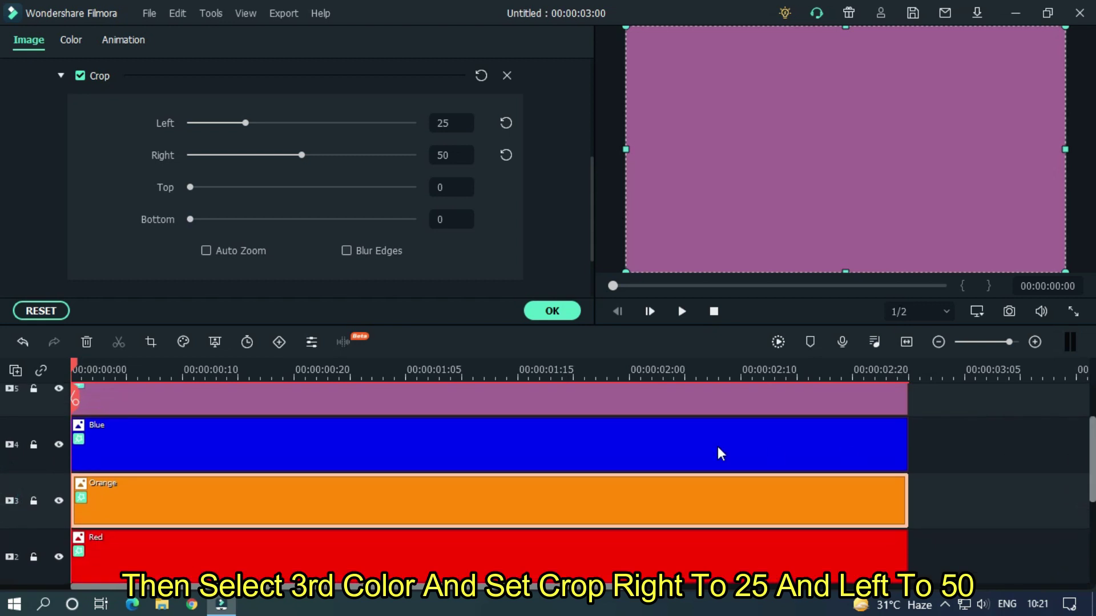
{"action": "left_click", "coordinate": [604, 453]}
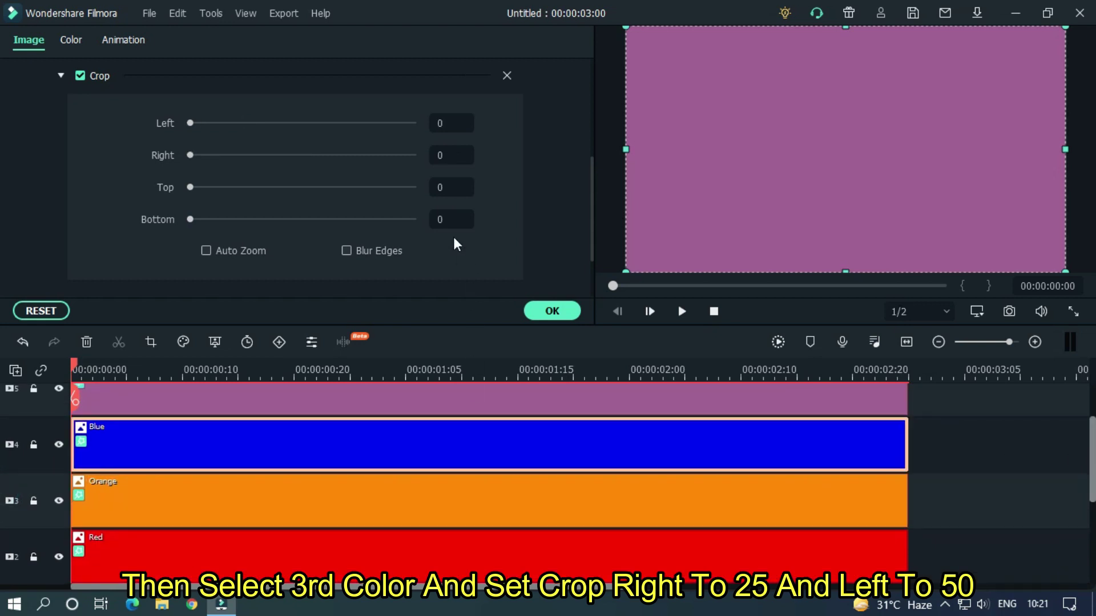
{"action": "left_click", "coordinate": [444, 151]}
{"action": "left_click", "coordinate": [452, 124]}
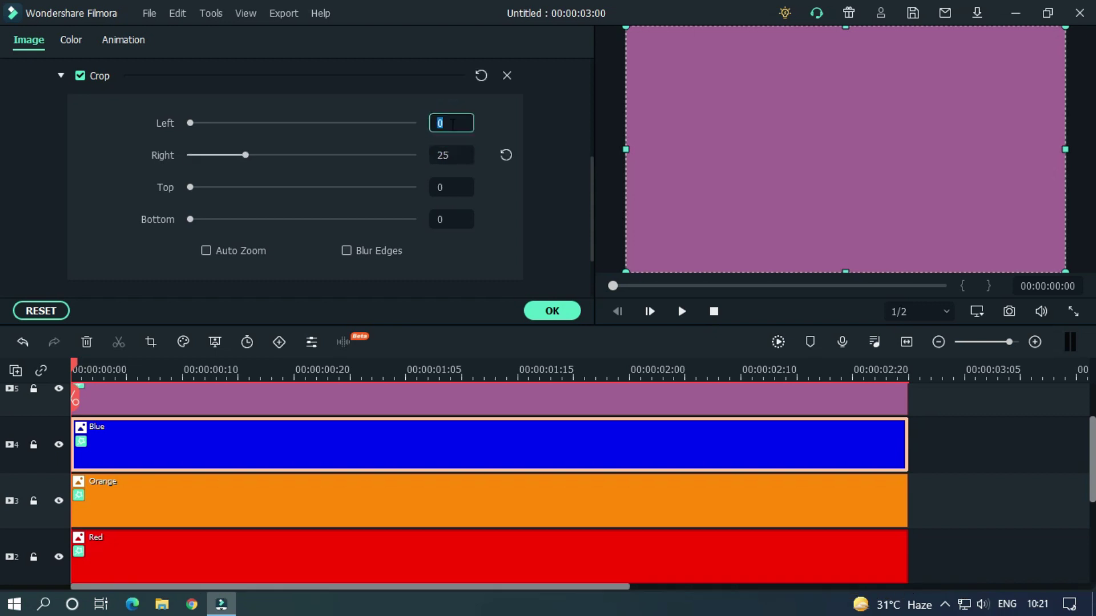
{"action": "key", "text": "Return"}
Crop the Lilac clip with Left 75
{"action": "scroll", "coordinate": [632, 442], "scroll_direction": "up", "scroll_amount": 2}
{"action": "left_click", "coordinate": [557, 445]}
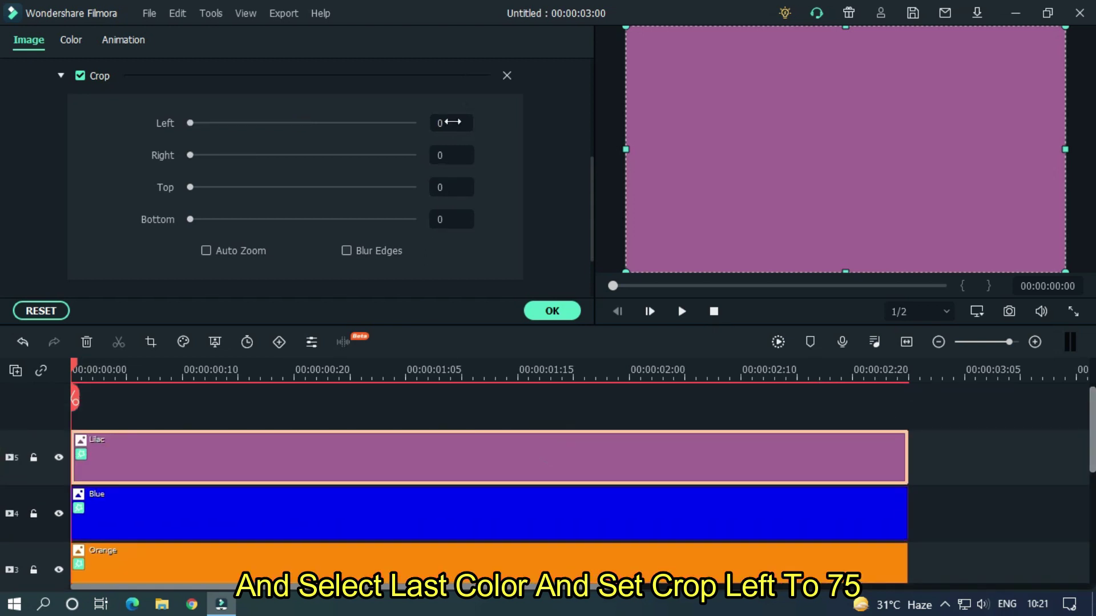
{"action": "left_click", "coordinate": [453, 122]}
{"action": "key", "text": "Return"}
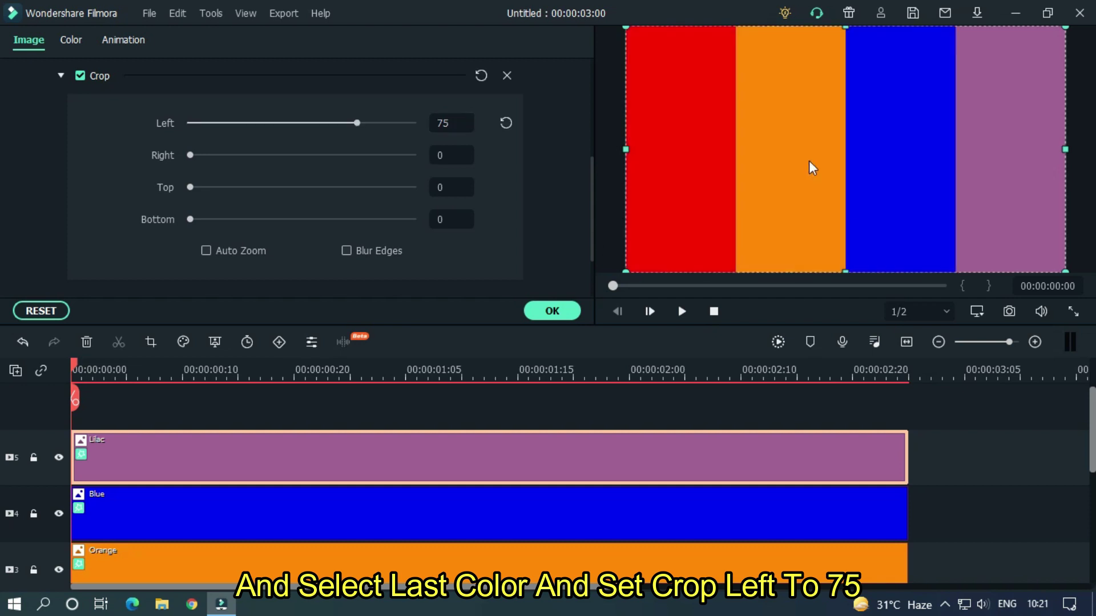
{"action": "left_click", "coordinate": [972, 426]}
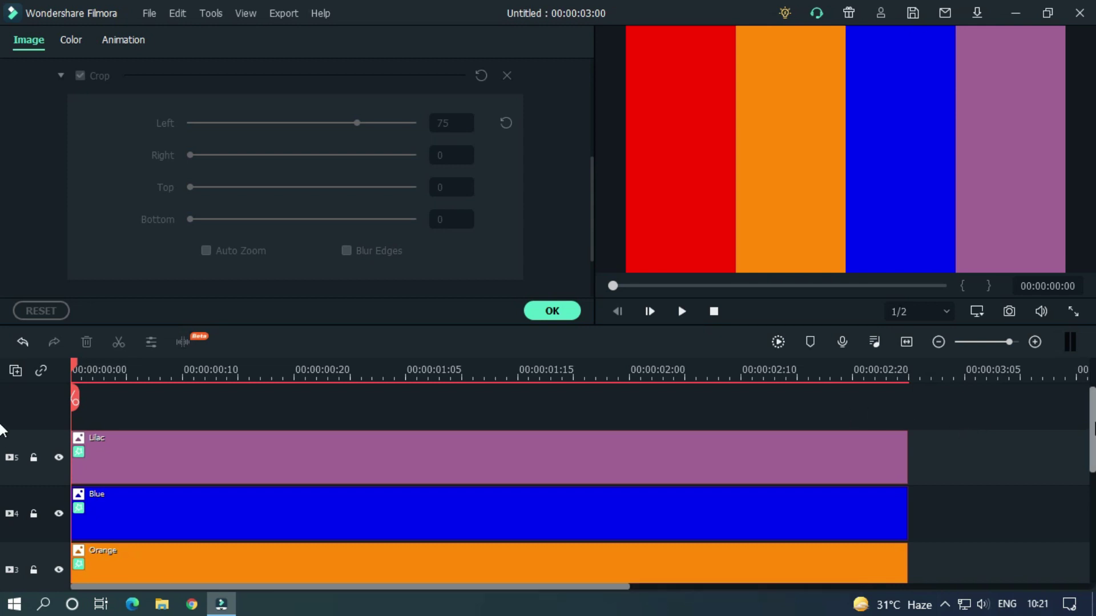
In the Red clip's custom animation, add a starting position keyframe at Y 315
{"action": "scroll", "coordinate": [1, 416], "scroll_direction": "down", "scroll_amount": 4}
{"action": "scroll", "coordinate": [1, 423], "scroll_direction": "up", "scroll_amount": 3}
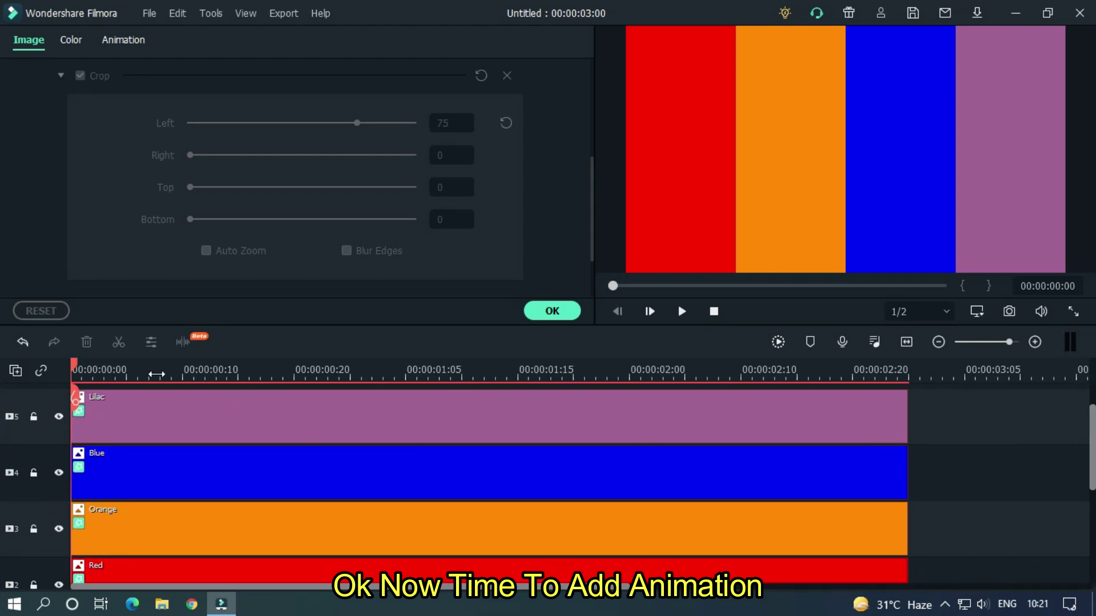
{"action": "scroll", "coordinate": [5, 451], "scroll_direction": "down", "scroll_amount": 2}
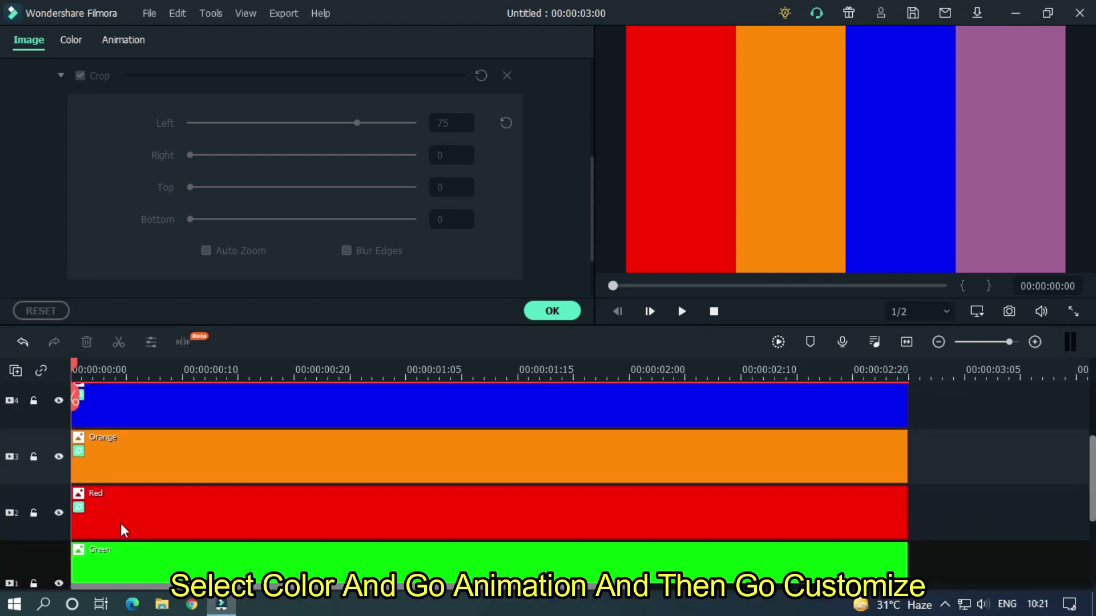
{"action": "left_click", "coordinate": [117, 519]}
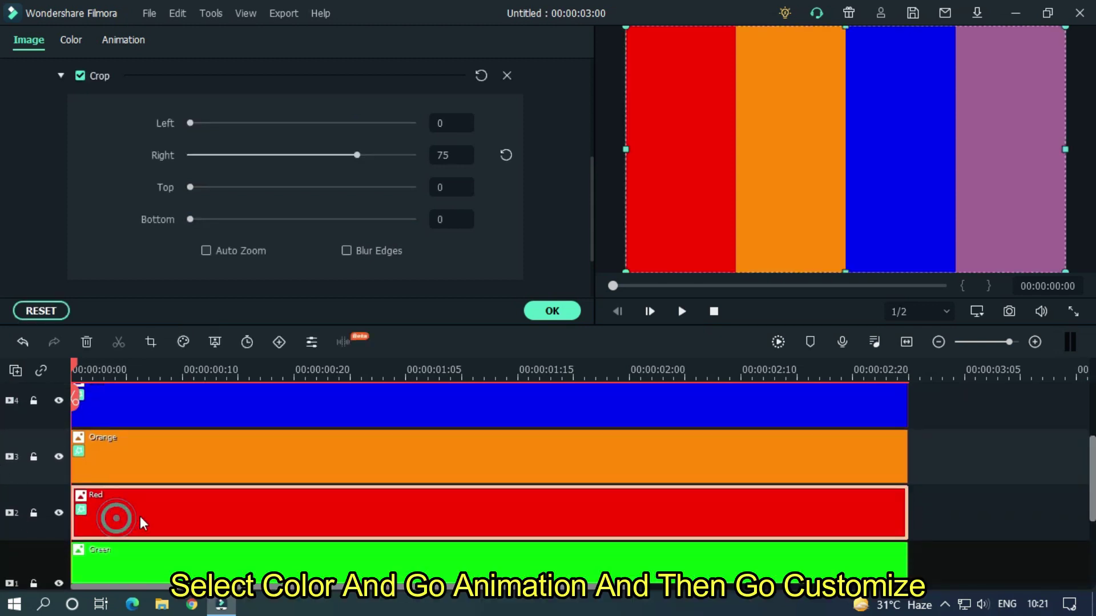
{"action": "left_click", "coordinate": [138, 43]}
{"action": "left_click", "coordinate": [85, 74]}
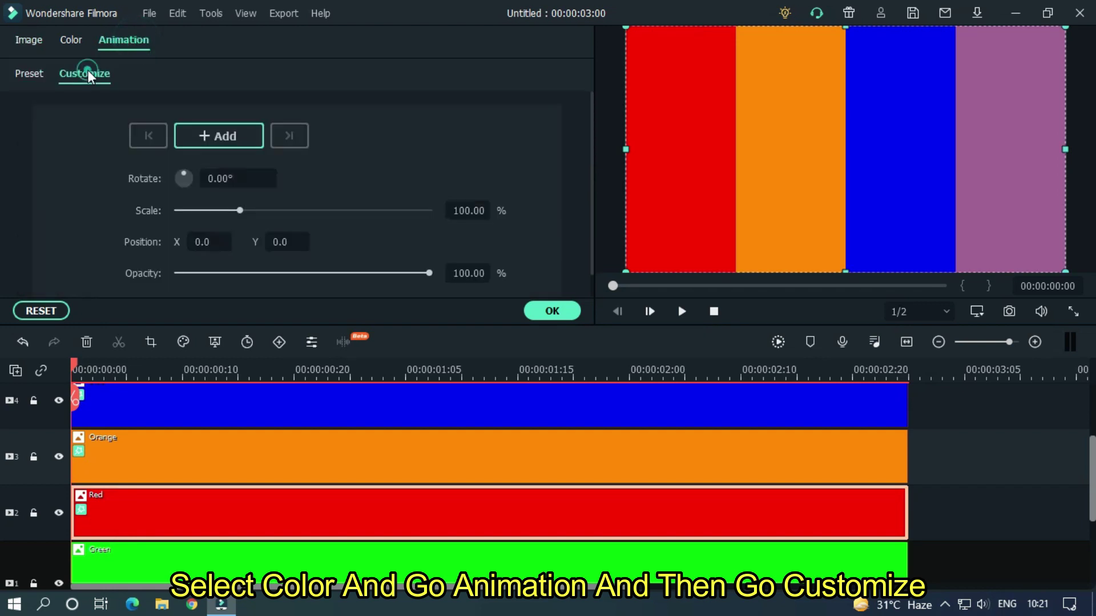
{"action": "left_click_drag", "start_coordinate": [190, 371], "coordinate": [319, 370]}
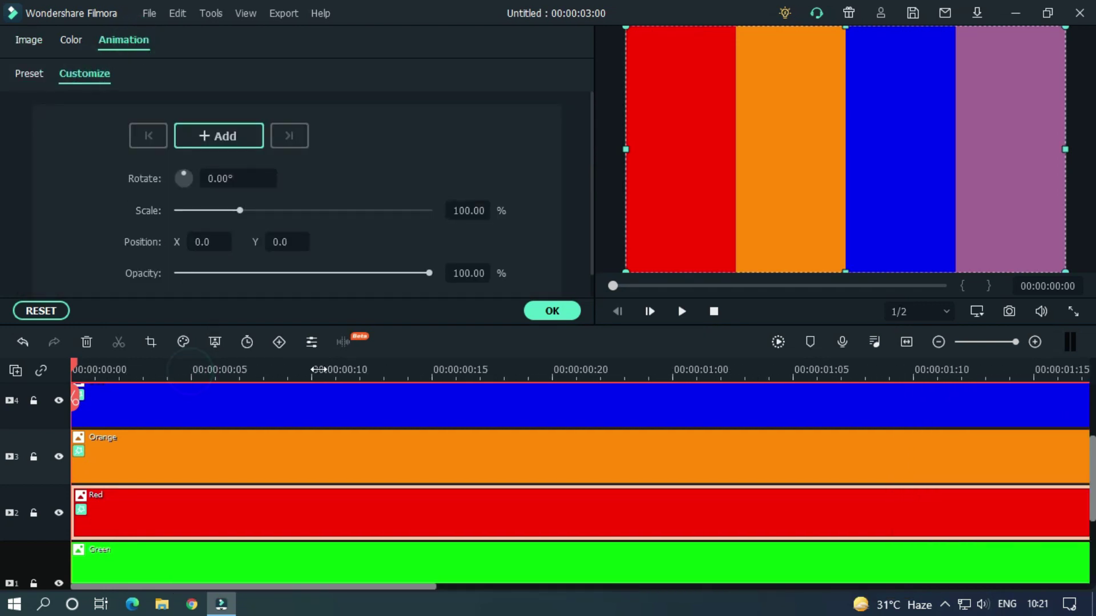
{"action": "left_click", "coordinate": [210, 139]}
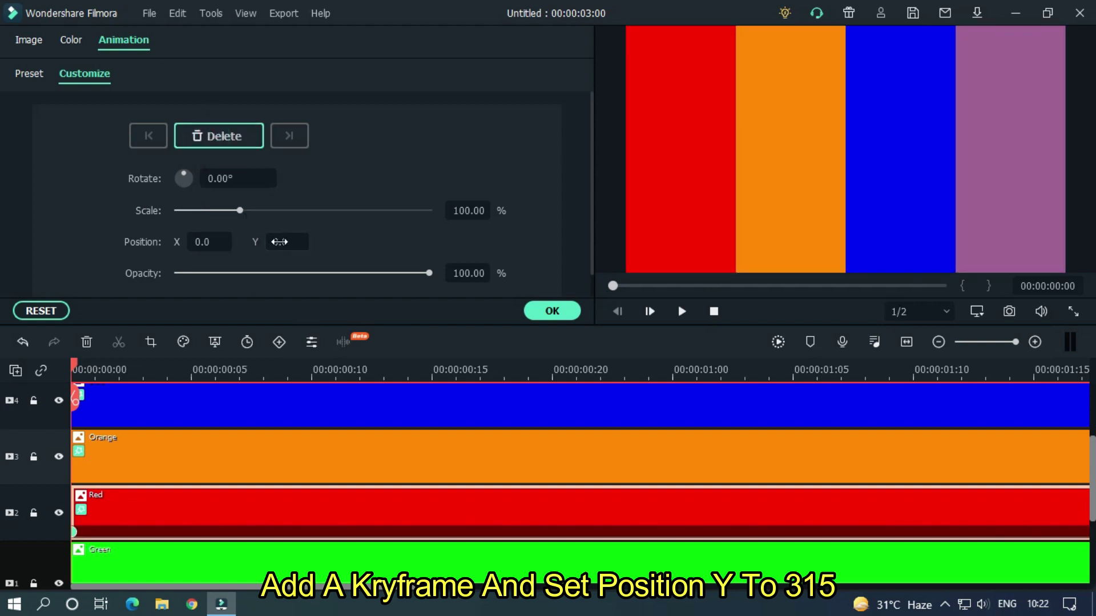
{"action": "left_click", "coordinate": [279, 242]}
{"action": "type", "text": "315"}
{"action": "key", "text": "Return"}
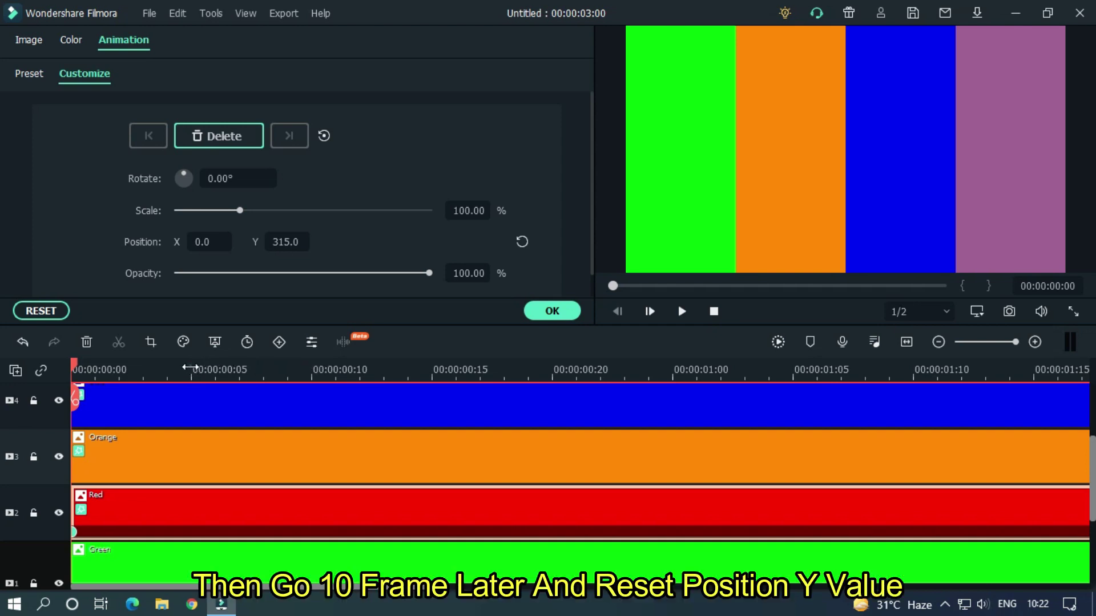
Keyframe Red back to Y 0 at frame 10, then to Y -315 further along
{"action": "left_click", "coordinate": [166, 370]}
{"action": "left_click_drag", "start_coordinate": [166, 370], "coordinate": [316, 379]}
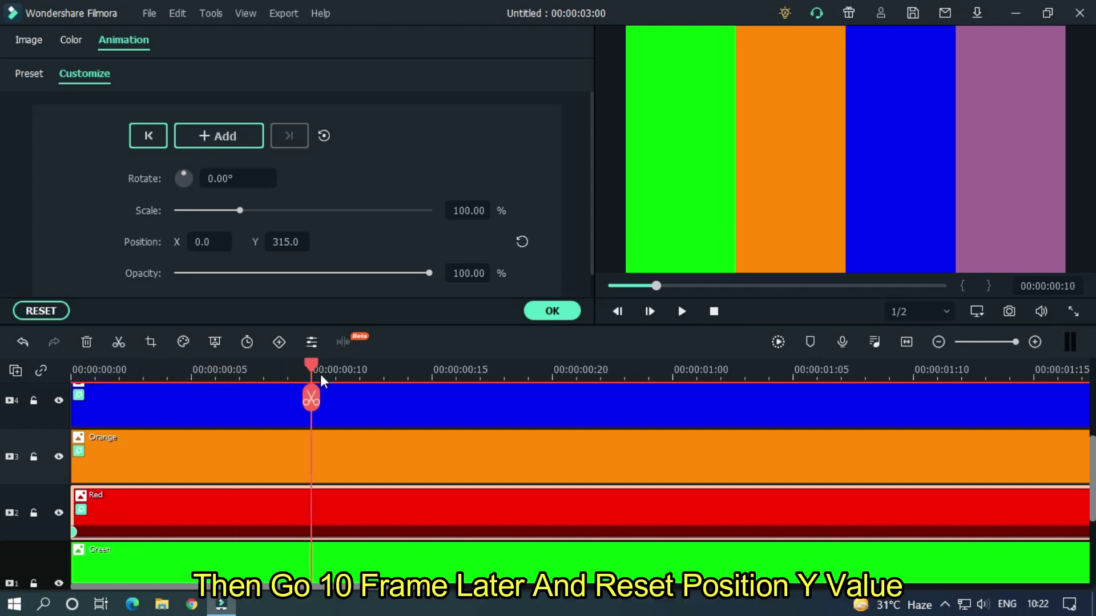
{"action": "left_click", "coordinate": [522, 240]}
{"action": "left_click_drag", "start_coordinate": [478, 366], "coordinate": [396, 361]}
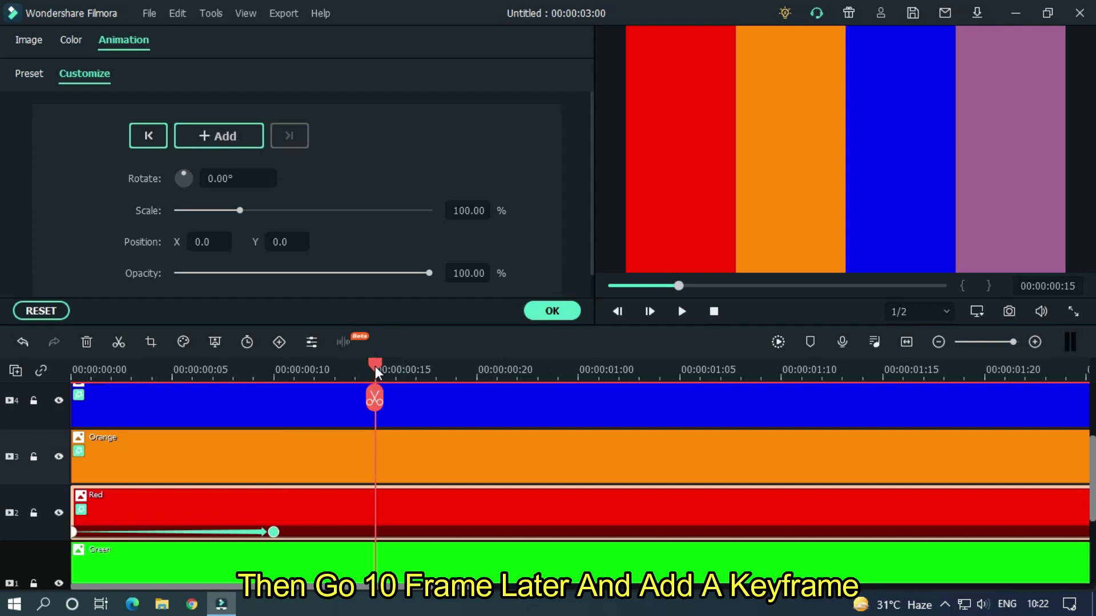
{"action": "left_click_drag", "start_coordinate": [375, 365], "coordinate": [482, 365]}
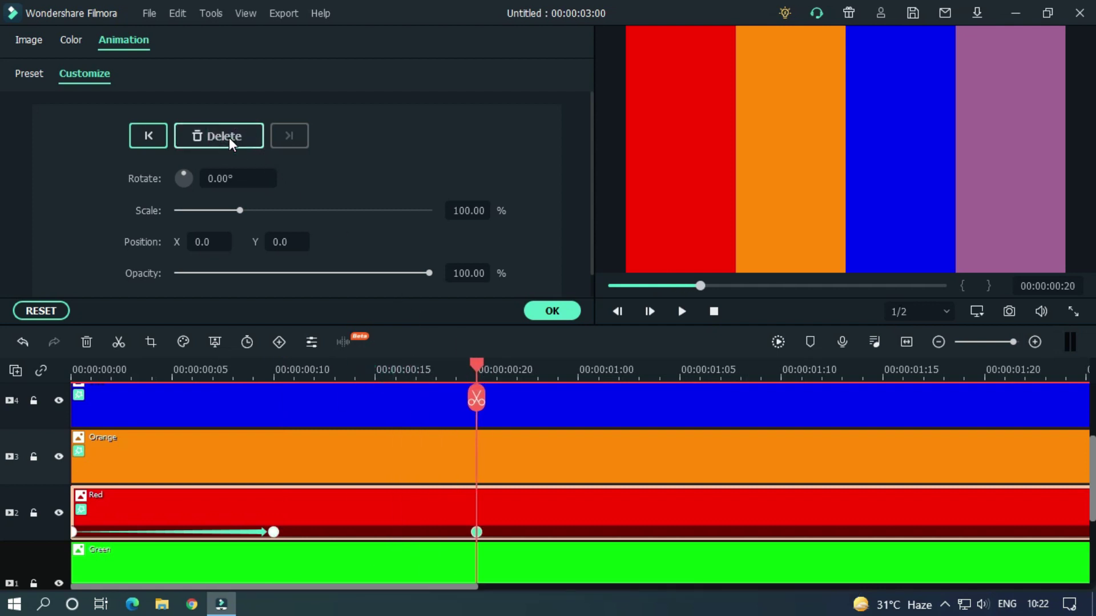
{"action": "left_click_drag", "start_coordinate": [480, 371], "coordinate": [694, 384]}
{"action": "left_click", "coordinate": [278, 241]}
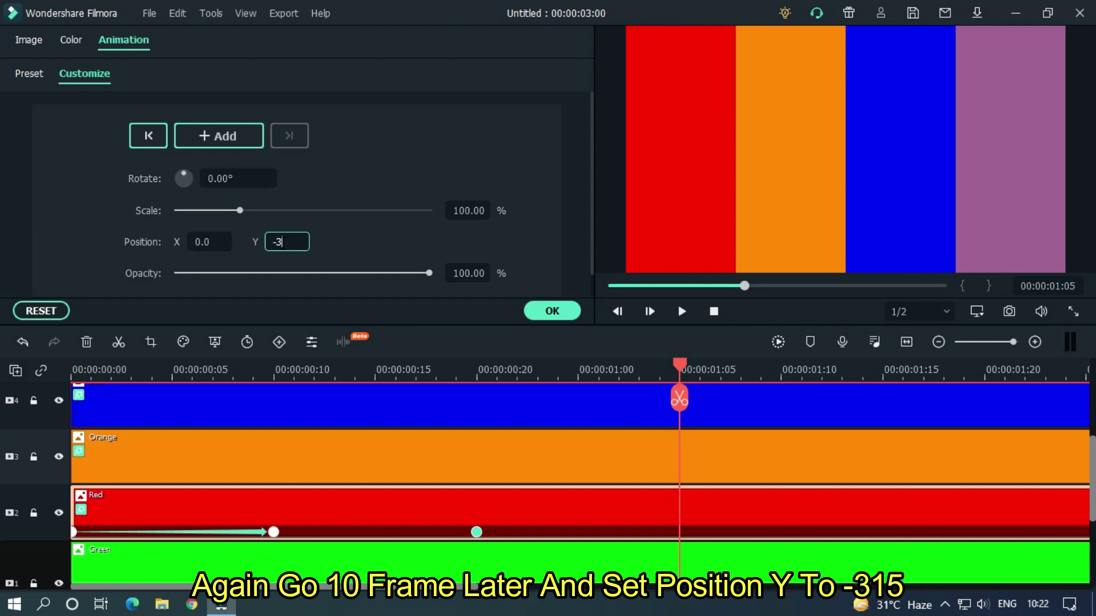
{"action": "key", "text": "Return"}
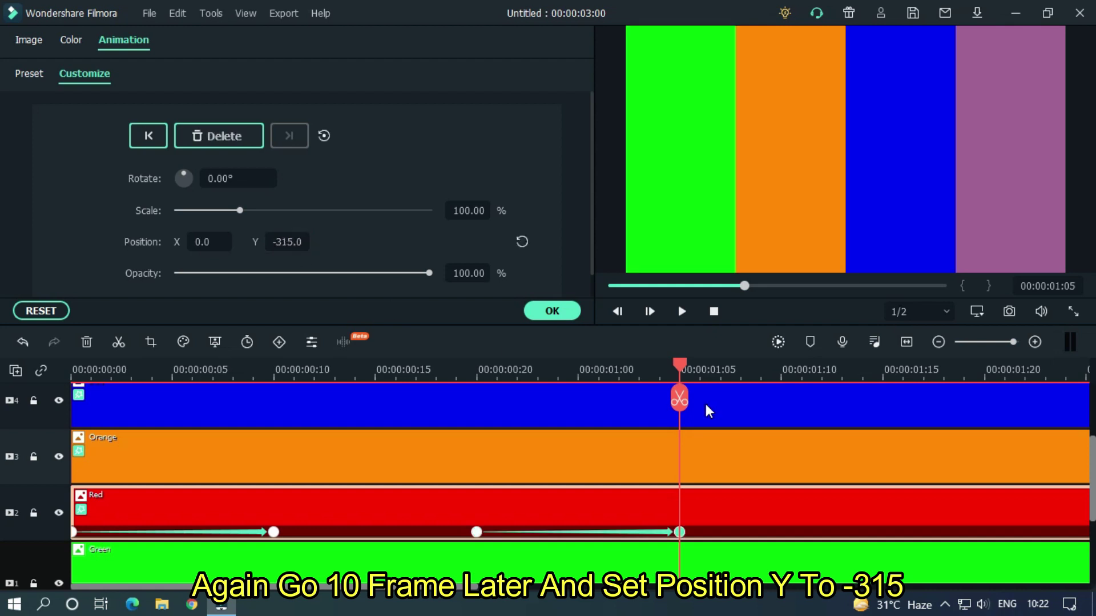
Play the Red bar animation from the start to preview it
{"action": "scroll", "coordinate": [724, 371], "scroll_direction": "down", "scroll_amount": 1}
{"action": "left_click", "coordinate": [713, 313]}
{"action": "left_click", "coordinate": [681, 313]}
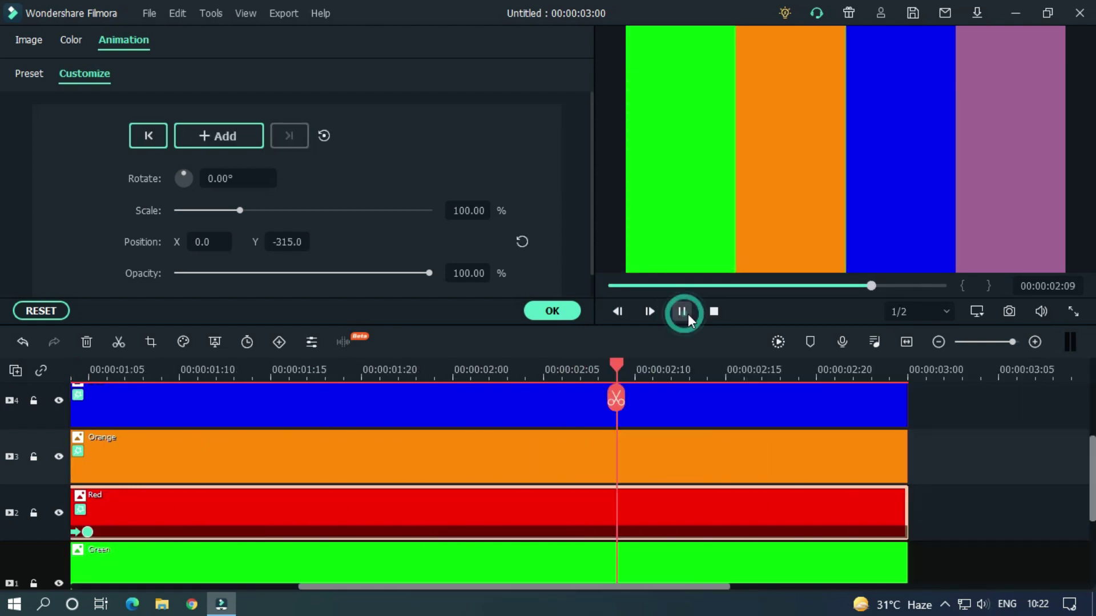
{"action": "left_click", "coordinate": [714, 311]}
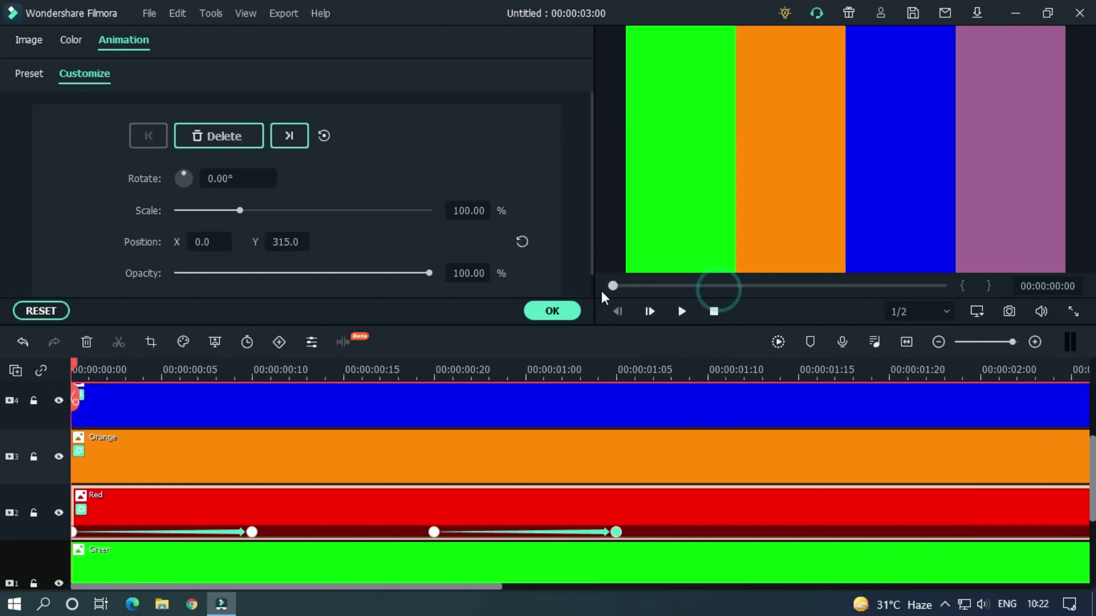
{"action": "left_click", "coordinate": [682, 311]}
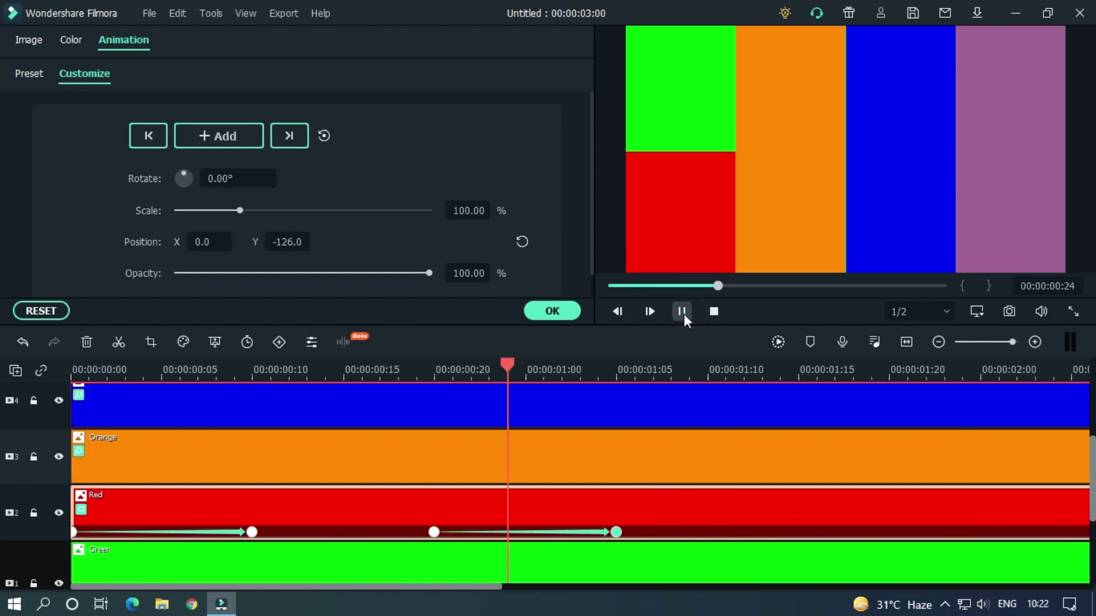
{"action": "left_click", "coordinate": [682, 313]}
{"action": "left_click_drag", "start_coordinate": [718, 296], "coordinate": [573, 299]}
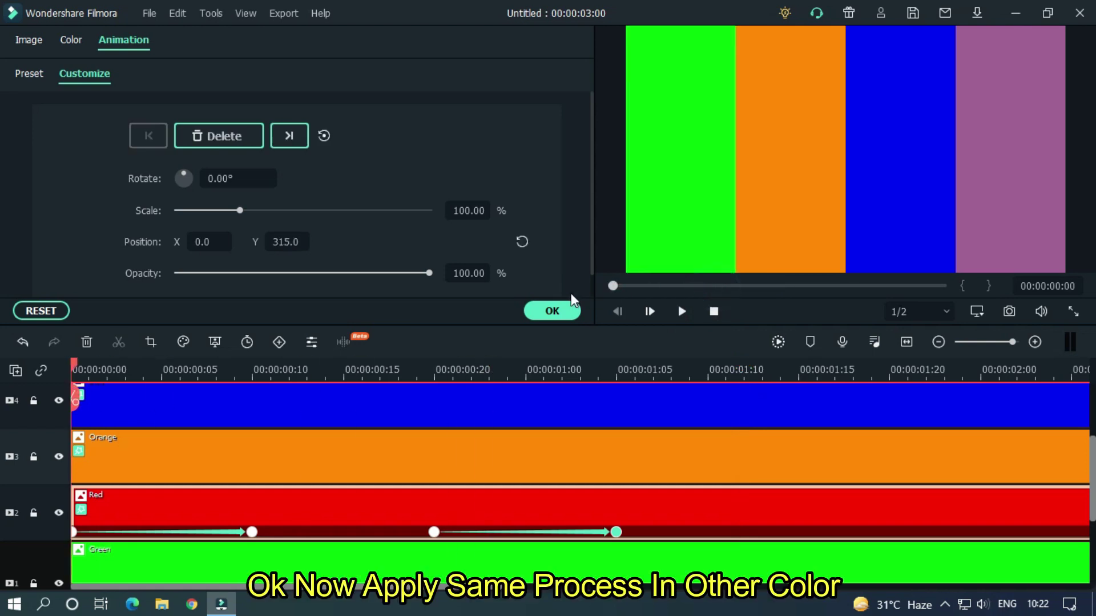
Keyframe the Orange clip at Y 315, two frames after the start
{"action": "left_click", "coordinate": [125, 465]}
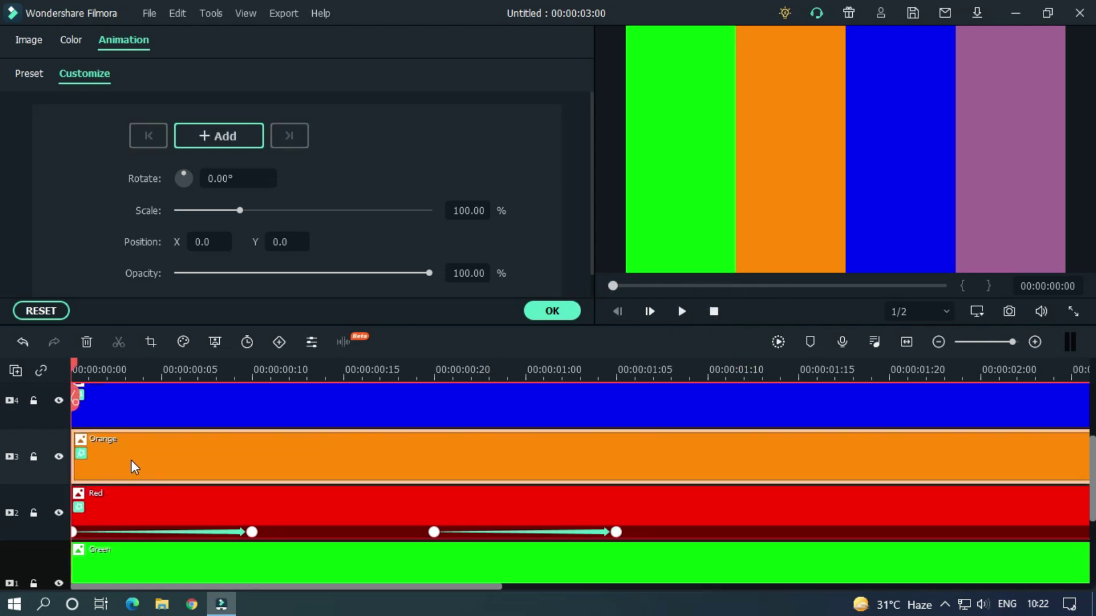
{"action": "key", "text": "Right"}
{"action": "key", "text": "Right"}
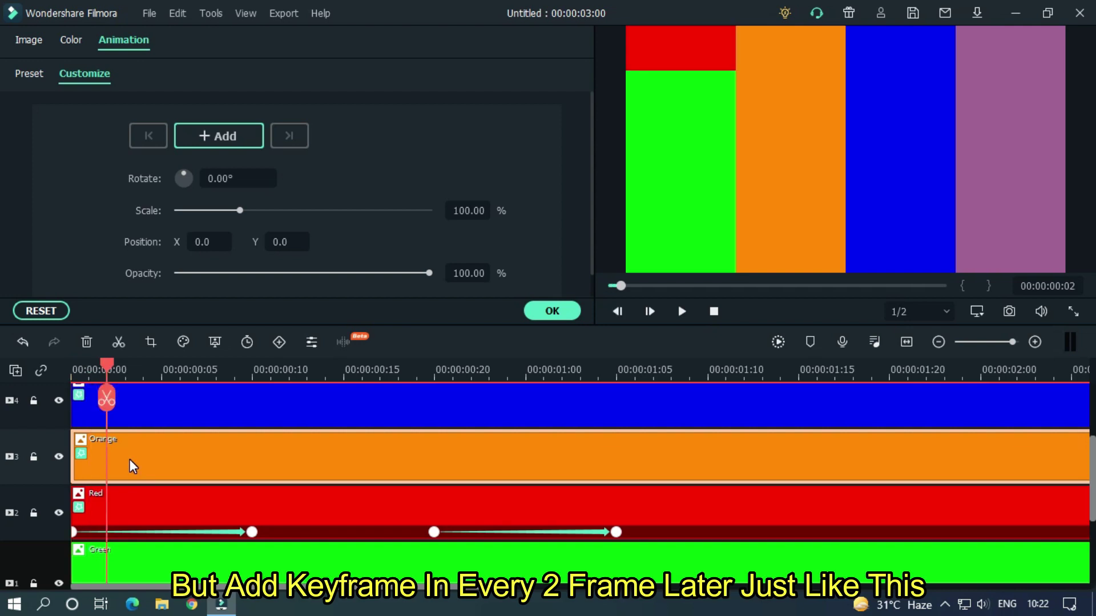
{"action": "left_click", "coordinate": [228, 144]}
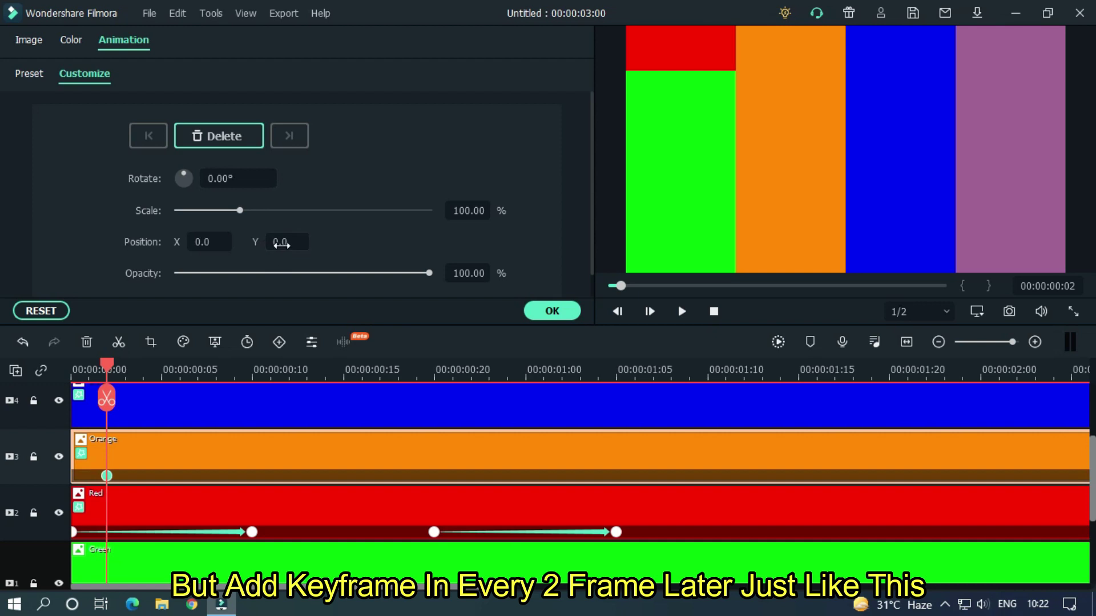
{"action": "double_click", "coordinate": [281, 242]}
{"action": "type", "text": "315"}
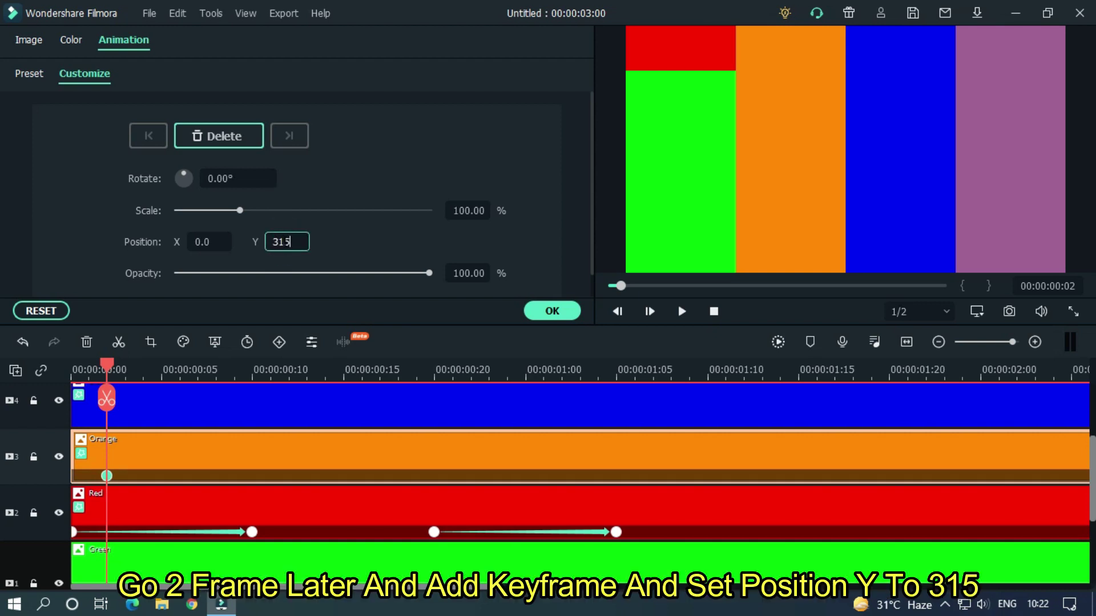
{"action": "key", "text": "Return"}
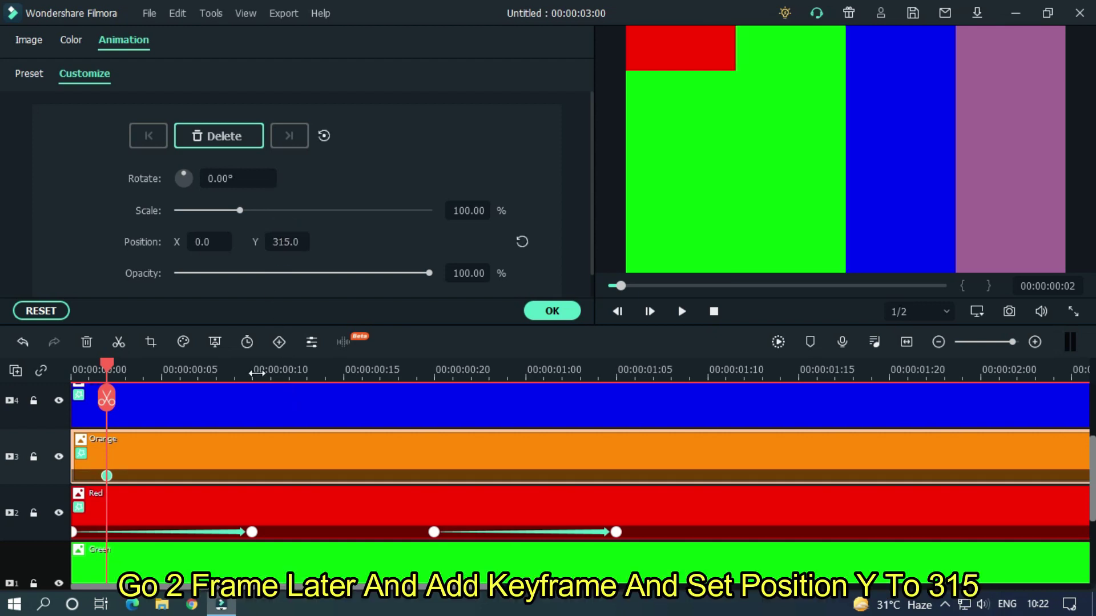
Reset Orange to Y 0 at frame 12 and add a holding keyframe at frame 22
{"action": "left_click", "coordinate": [255, 372]}
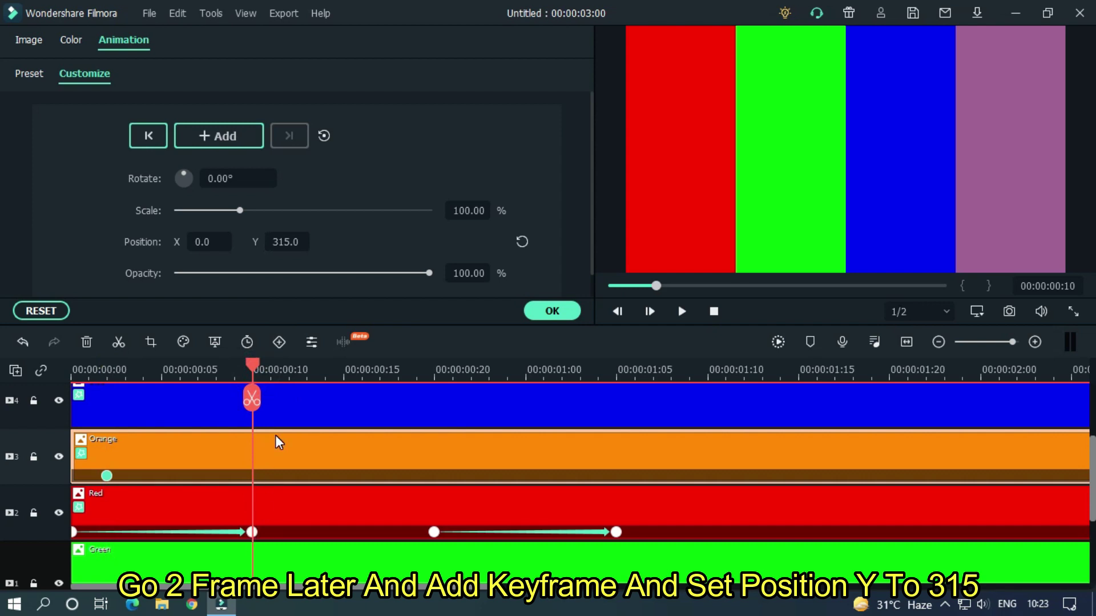
{"action": "key", "text": "Right"}
{"action": "key", "text": "Right"}
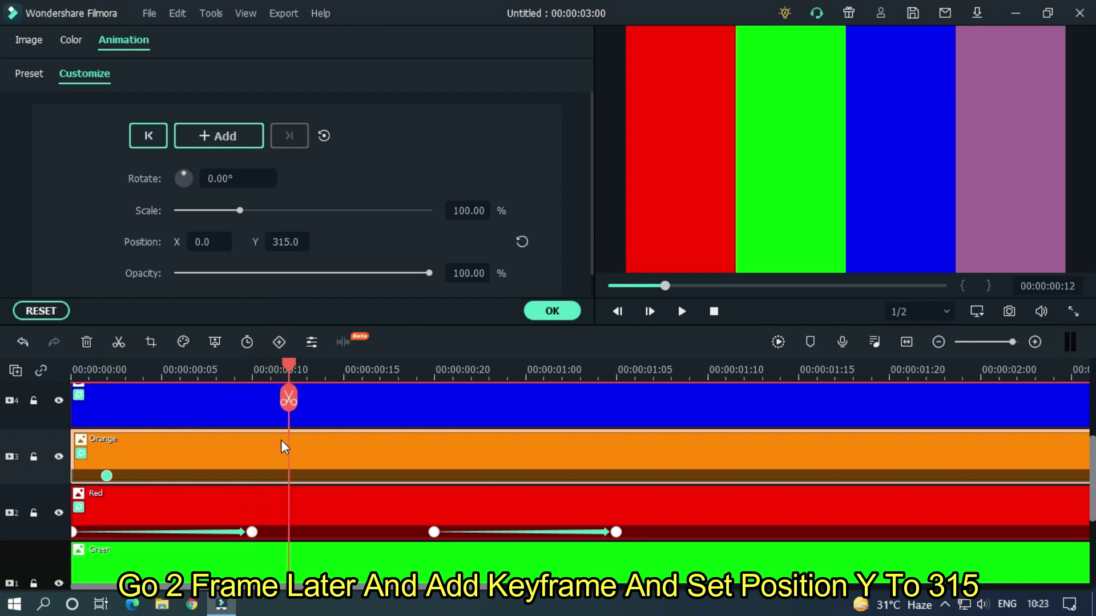
{"action": "left_click", "coordinate": [522, 241]}
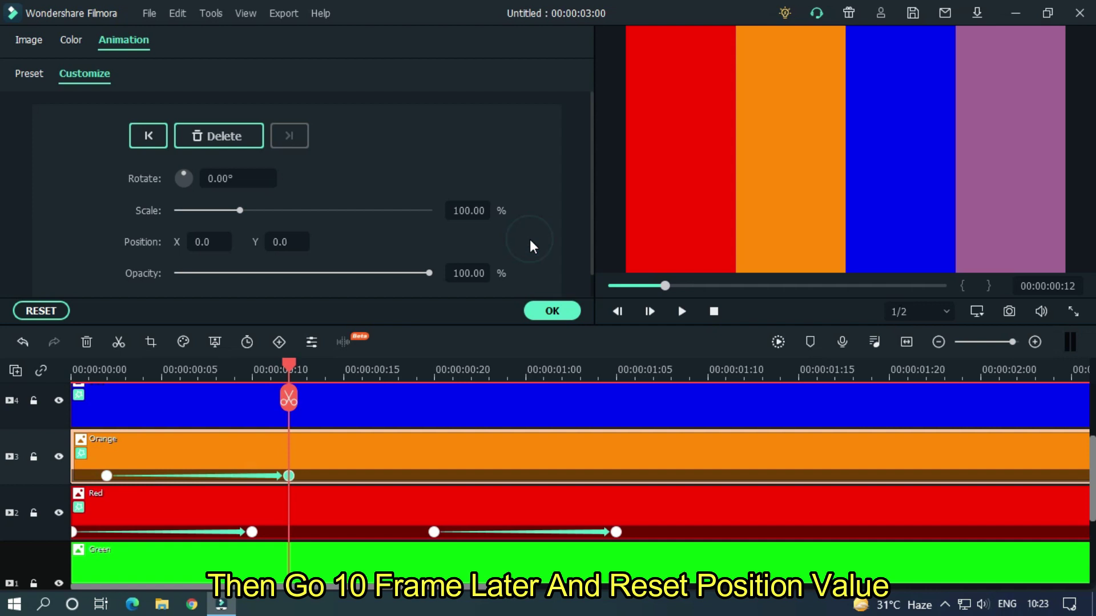
{"action": "left_click", "coordinate": [441, 369]}
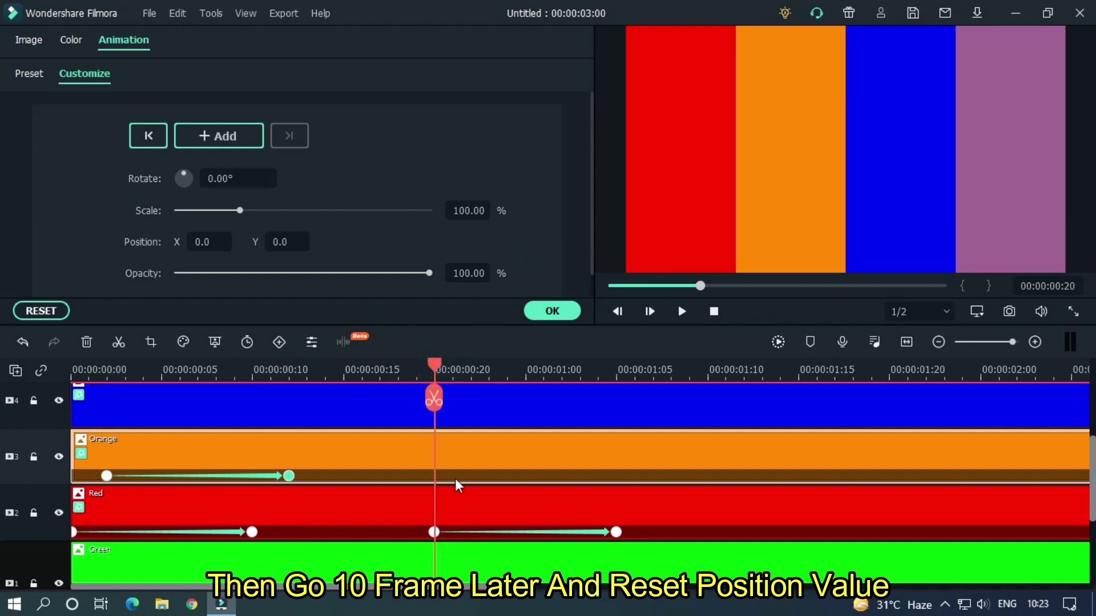
{"action": "key", "text": "Right"}
{"action": "key", "text": "Right"}
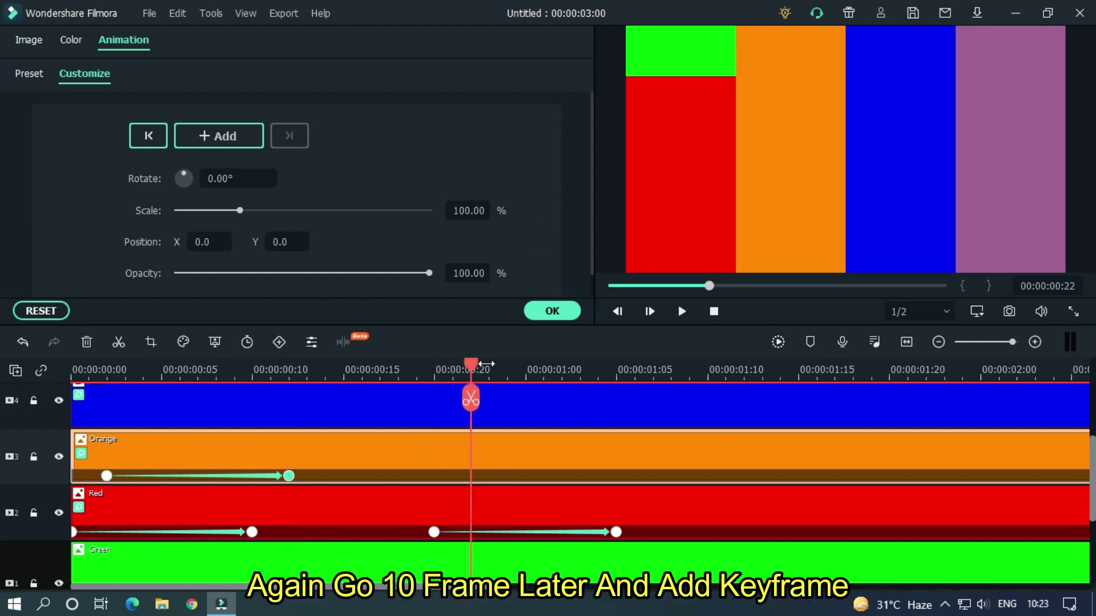
{"action": "left_click", "coordinate": [236, 129]}
Give Orange a final keyframe at Y -315 later in the clip
{"action": "left_click", "coordinate": [622, 372]}
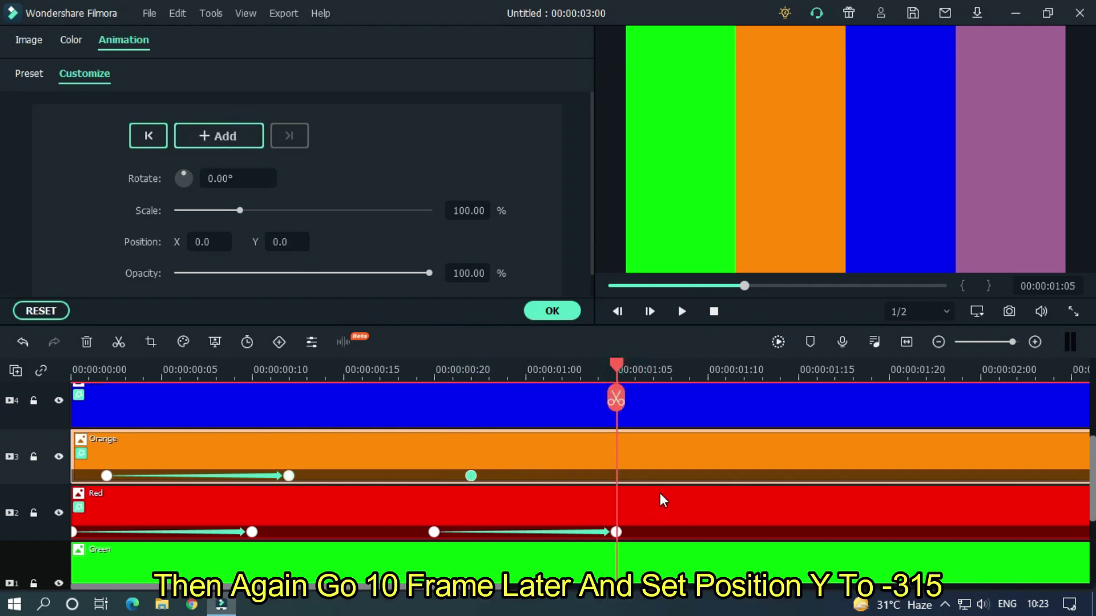
{"action": "key", "text": "Right"}
{"action": "key", "text": "Right"}
{"action": "left_click", "coordinate": [279, 240]}
{"action": "type", "text": "-315"}
{"action": "key", "text": "Return"}
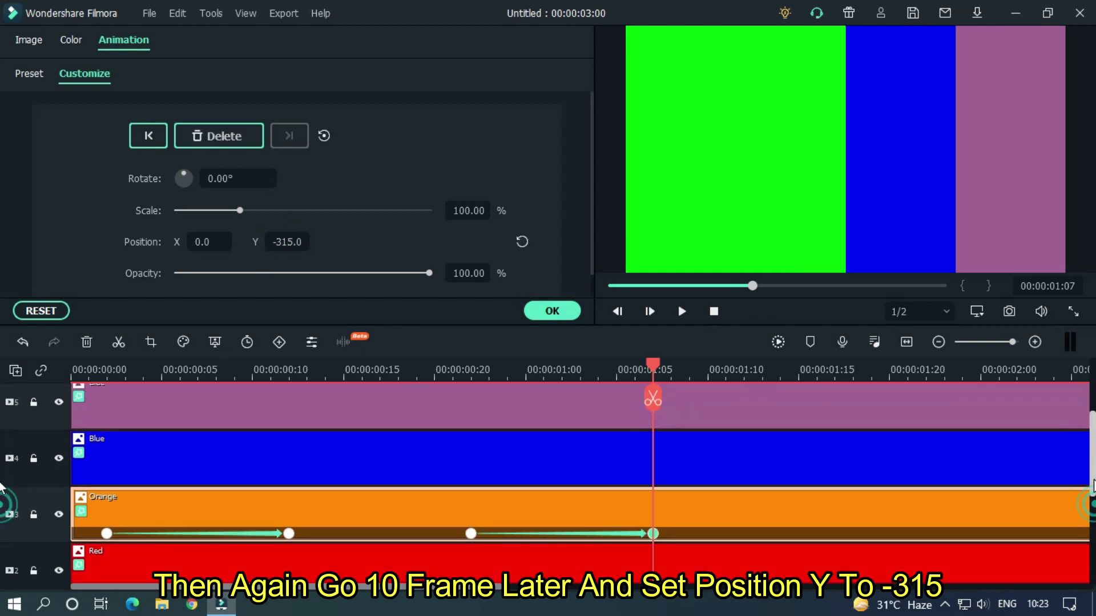
Keyframe the Blue clip at Y 315 starting at frame 4
{"action": "scroll", "coordinate": [400, 446], "scroll_direction": "up", "scroll_amount": 1}
{"action": "left_click", "coordinate": [139, 464]}
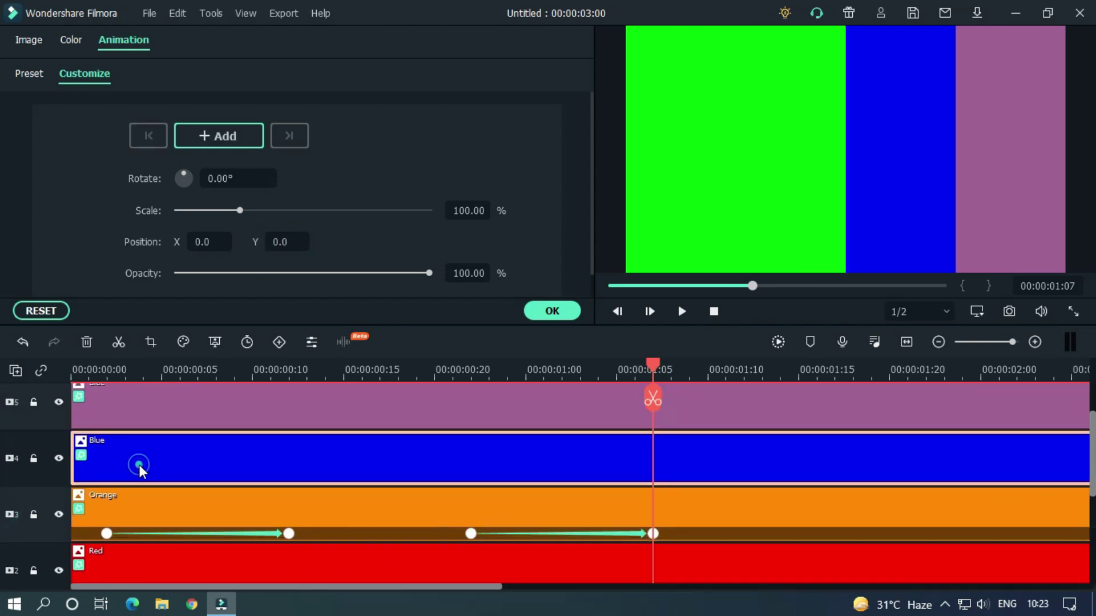
{"action": "left_click", "coordinate": [117, 371]}
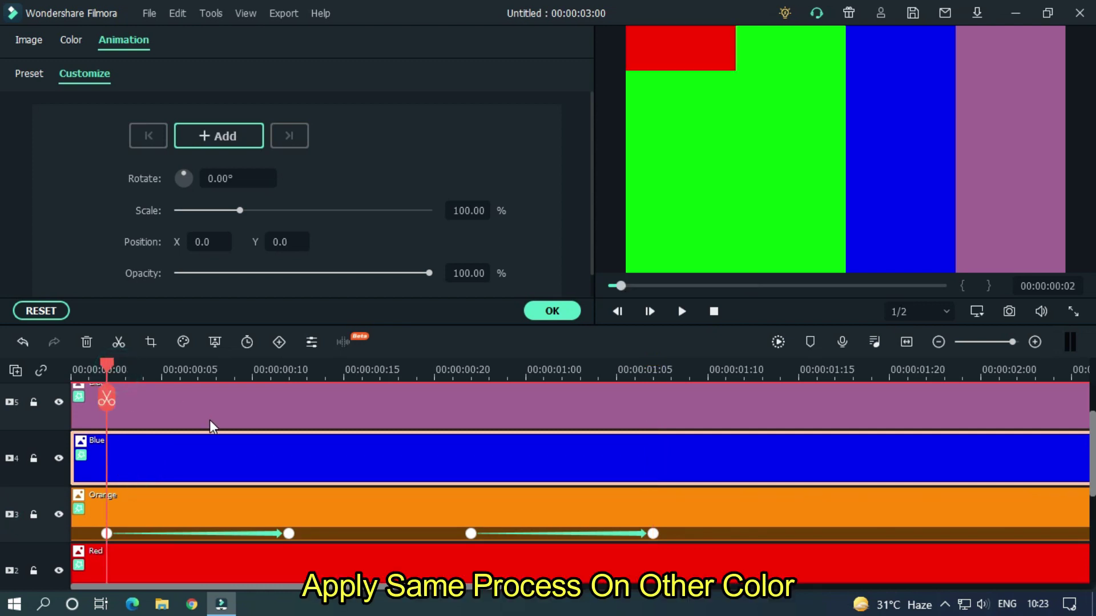
{"action": "key", "text": "Right"}
{"action": "key", "text": "Right"}
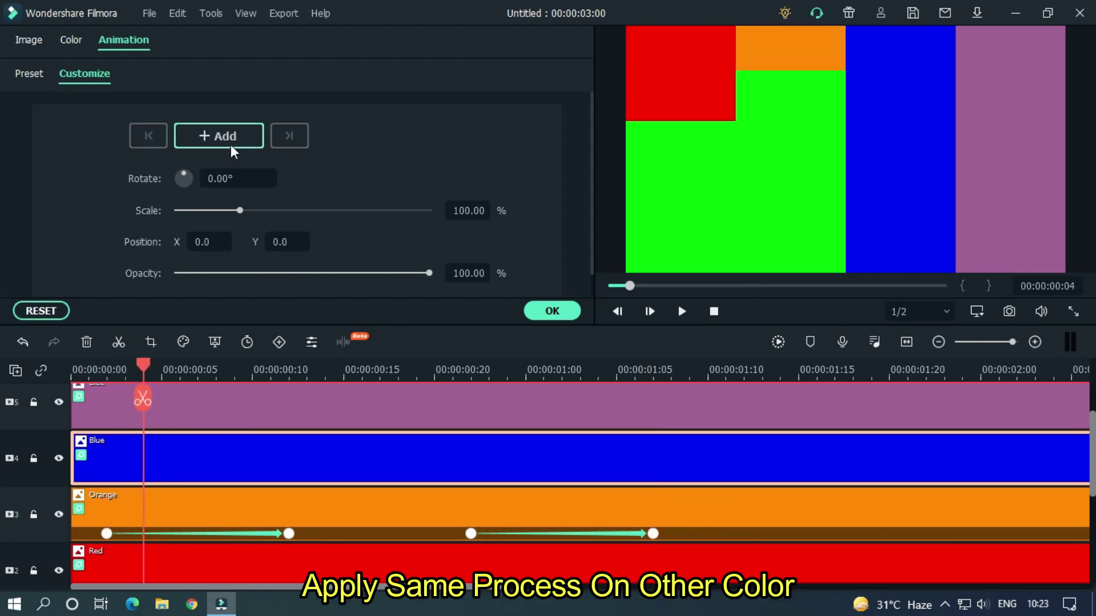
{"action": "left_click", "coordinate": [218, 136]}
{"action": "left_click", "coordinate": [296, 241]}
{"action": "type", "text": "315"}
{"action": "key", "text": "Return"}
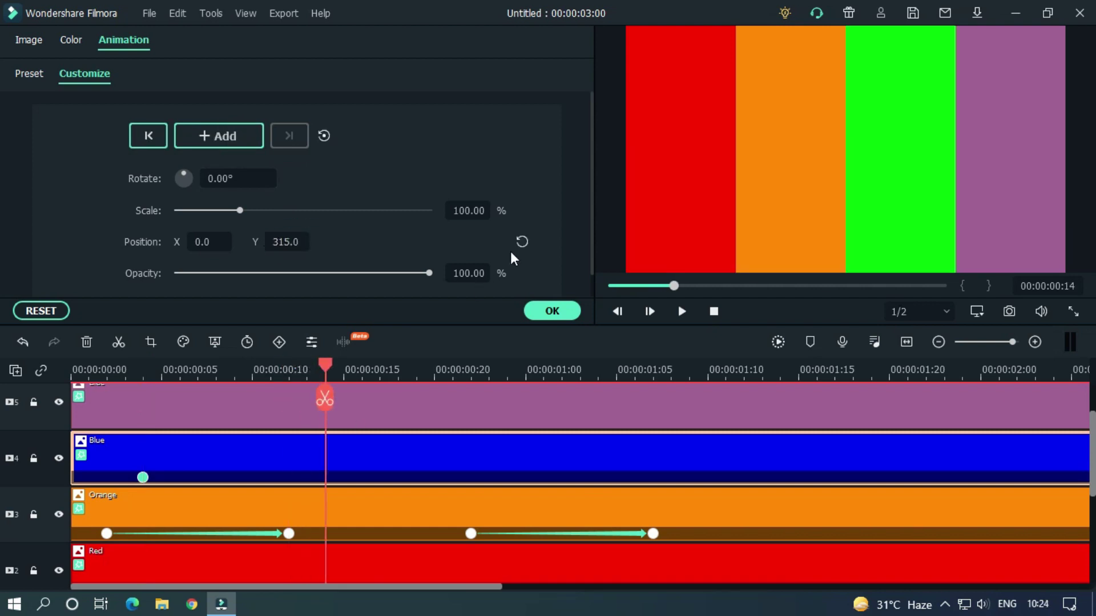
Add Blue's later position keyframes, undoing a stray one
{"action": "left_click", "coordinate": [521, 241]}
{"action": "left_click", "coordinate": [218, 136]}
{"action": "left_click_drag", "start_coordinate": [663, 363], "coordinate": [180, 368]}
{"action": "type", "text": "315"}
{"action": "key", "text": "Return"}
{"action": "left_click", "coordinate": [219, 136]}
{"action": "left_click_drag", "start_coordinate": [293, 243], "coordinate": [296, 242]}
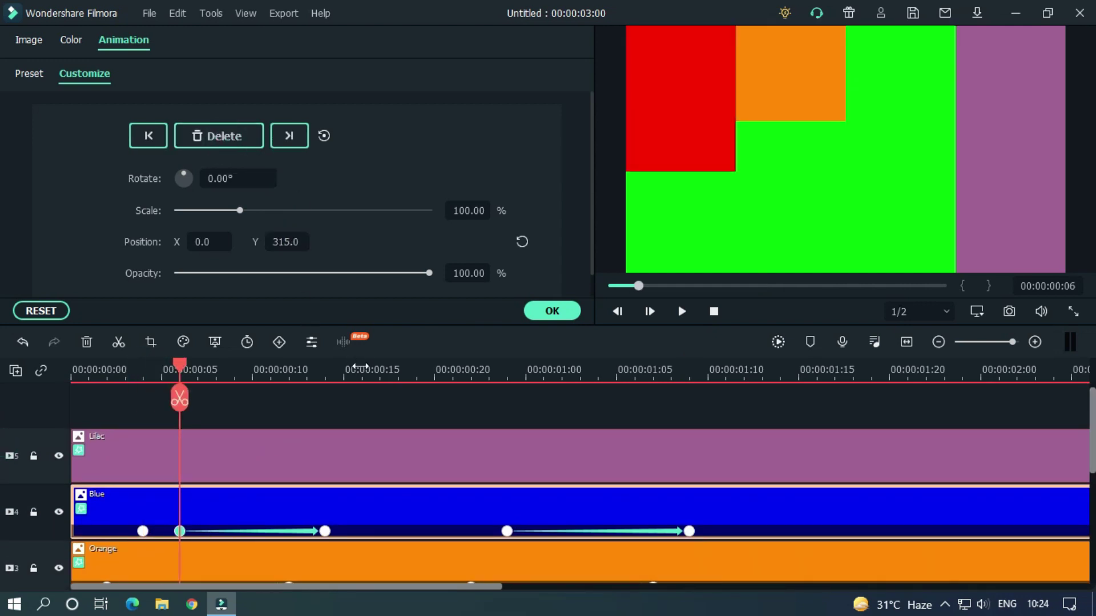
{"action": "key", "text": "ctrl+z"}
Keyframe the Lilac clip at Y 315
{"action": "left_click", "coordinate": [236, 476]}
{"action": "left_click", "coordinate": [238, 137]}
{"action": "double_click", "coordinate": [281, 242]}
{"action": "type", "text": "315"}
{"action": "key", "text": "Return"}
Reset Lilac to Y 0 twelve frames later, hold, then keyframe Y -315 at 1:11
{"action": "left_click", "coordinate": [325, 370]}
{"action": "key", "text": "Right"}
{"action": "key", "text": "Right"}
{"action": "left_click", "coordinate": [522, 242]}
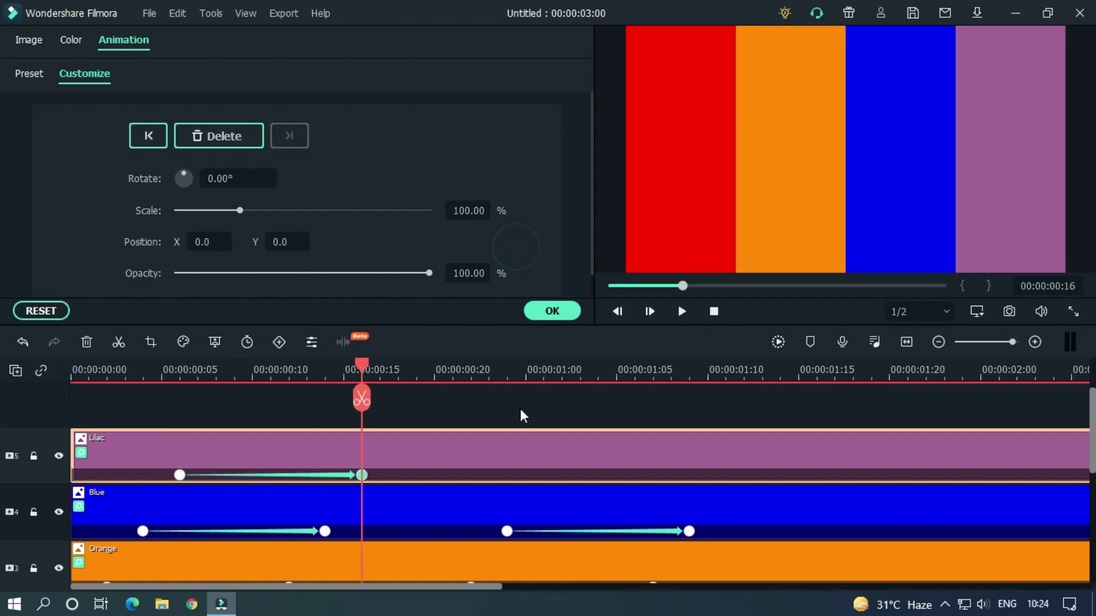
{"action": "left_click", "coordinate": [543, 374]}
{"action": "left_click", "coordinate": [726, 369]}
{"action": "double_click", "coordinate": [285, 242]}
{"action": "type", "text": "-315"}
{"action": "key", "text": "Return"}
{"action": "scroll", "coordinate": [416, 368], "scroll_direction": "down", "scroll_amount": 2}
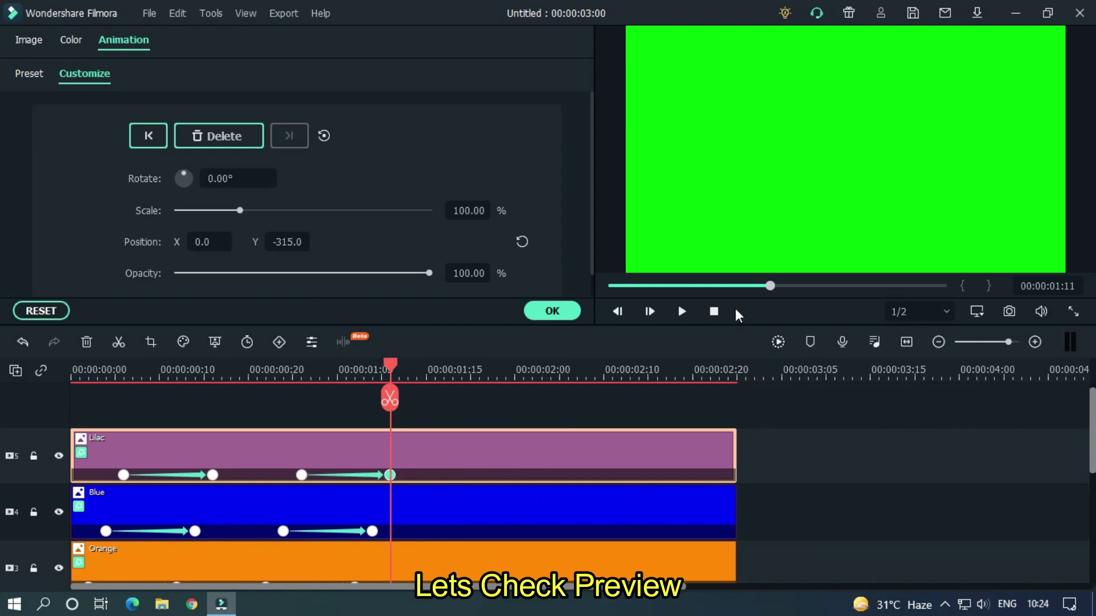
{"action": "left_click", "coordinate": [719, 311]}
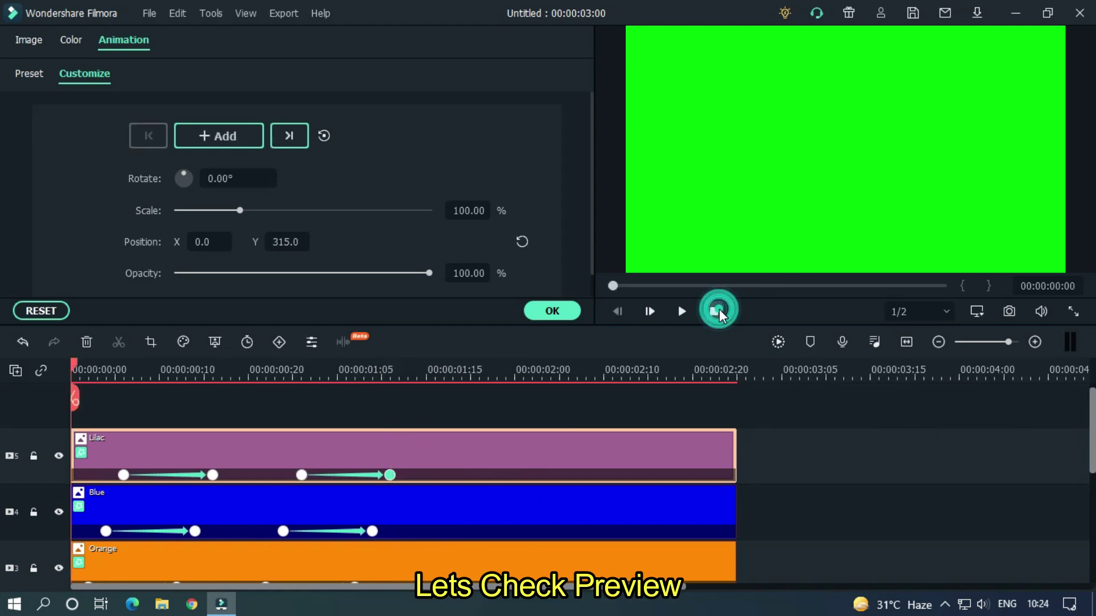
{"action": "left_click", "coordinate": [685, 314]}
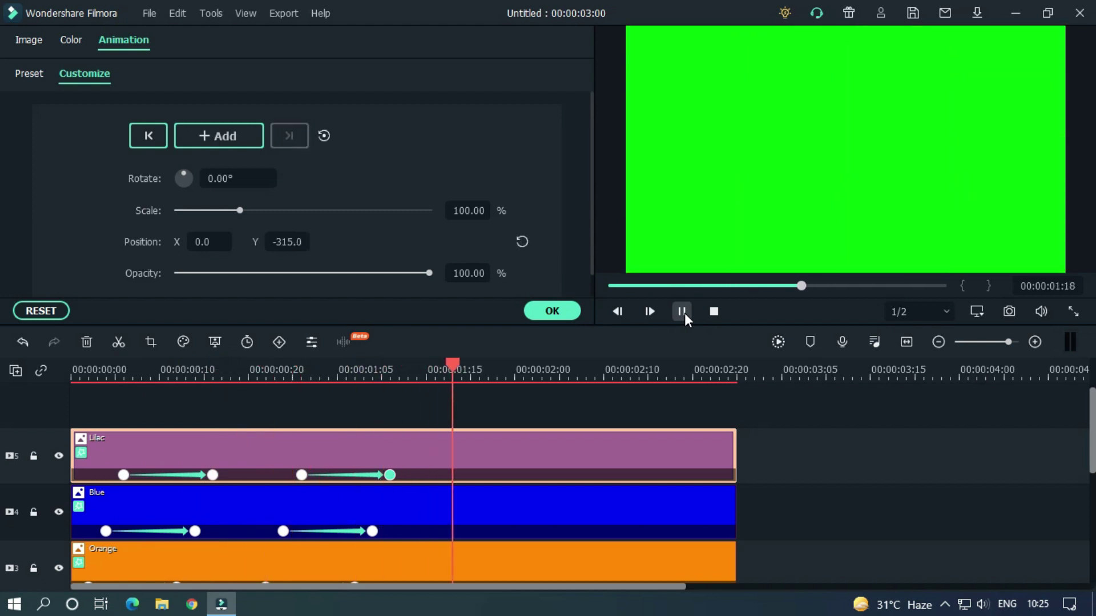
{"action": "left_click", "coordinate": [687, 286]}
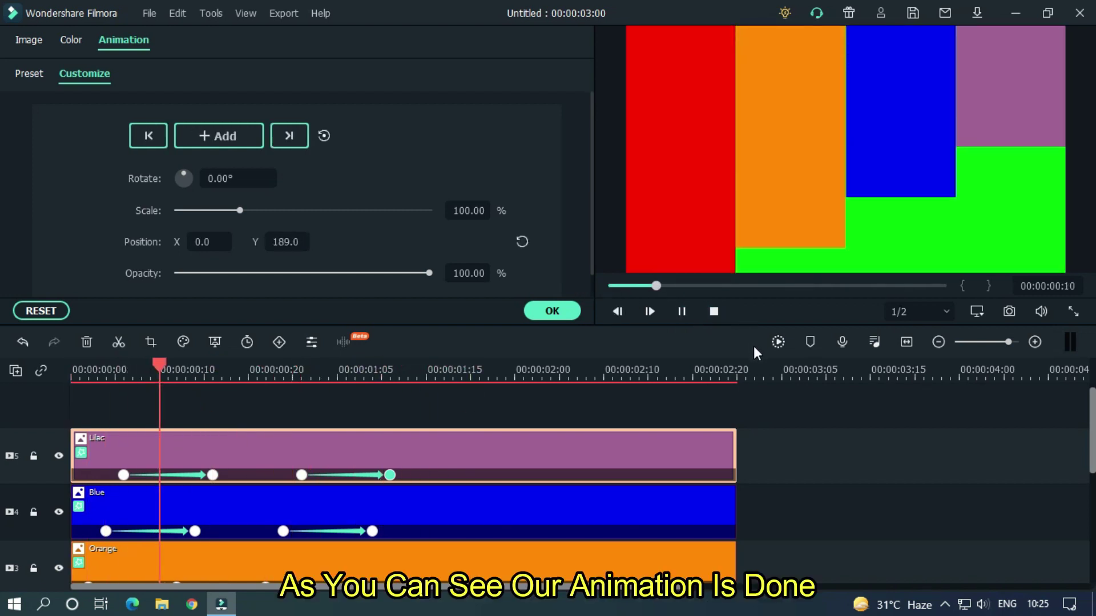
{"action": "key", "text": "space"}
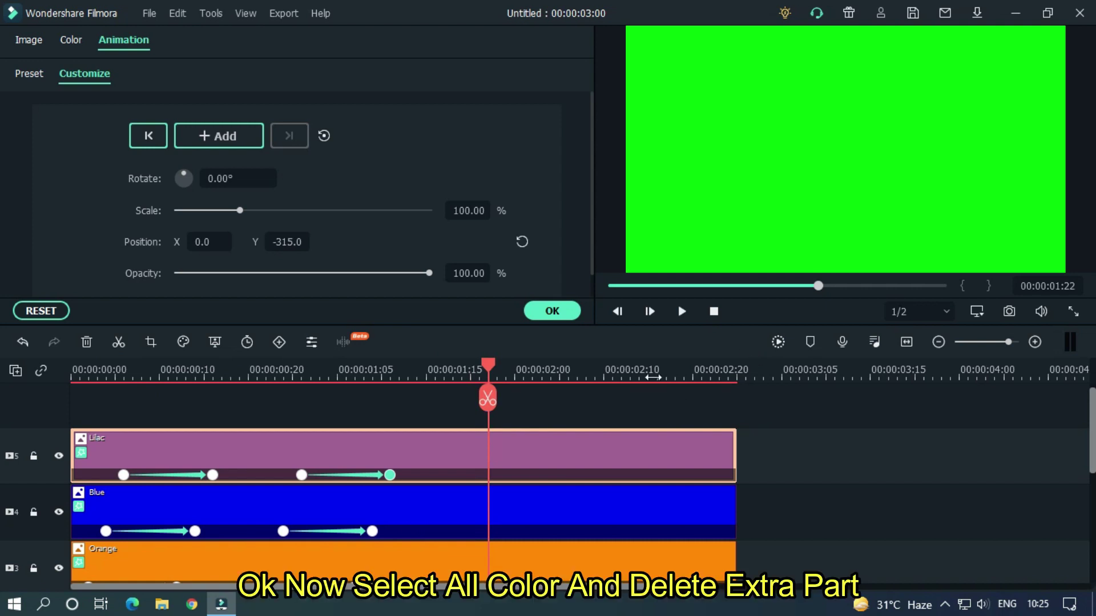
Split the colour clips at 00:00:01:14 and delete their right-hand parts
{"action": "left_click", "coordinate": [457, 377]}
{"action": "left_click", "coordinate": [417, 377]}
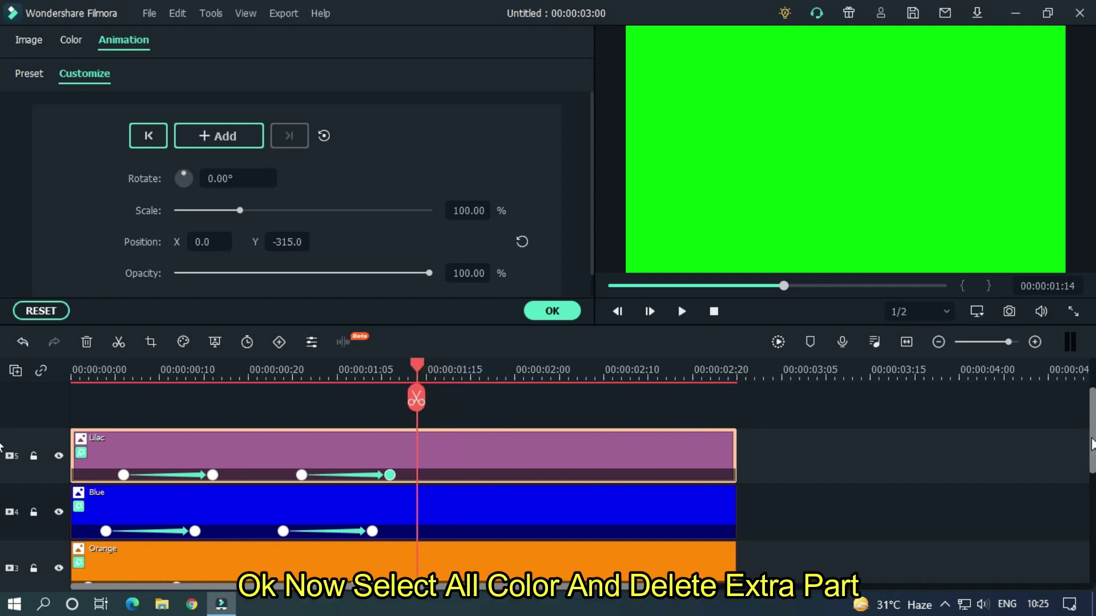
{"action": "scroll", "coordinate": [886, 514], "scroll_direction": "down", "scroll_amount": 2}
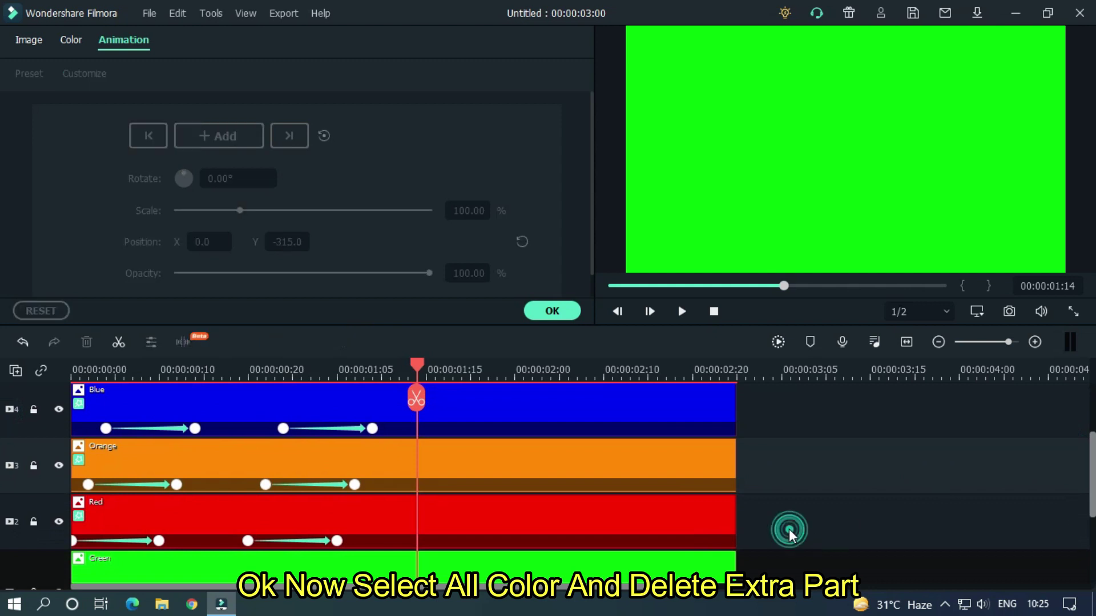
{"action": "left_click_drag", "start_coordinate": [788, 529], "coordinate": [543, 366]}
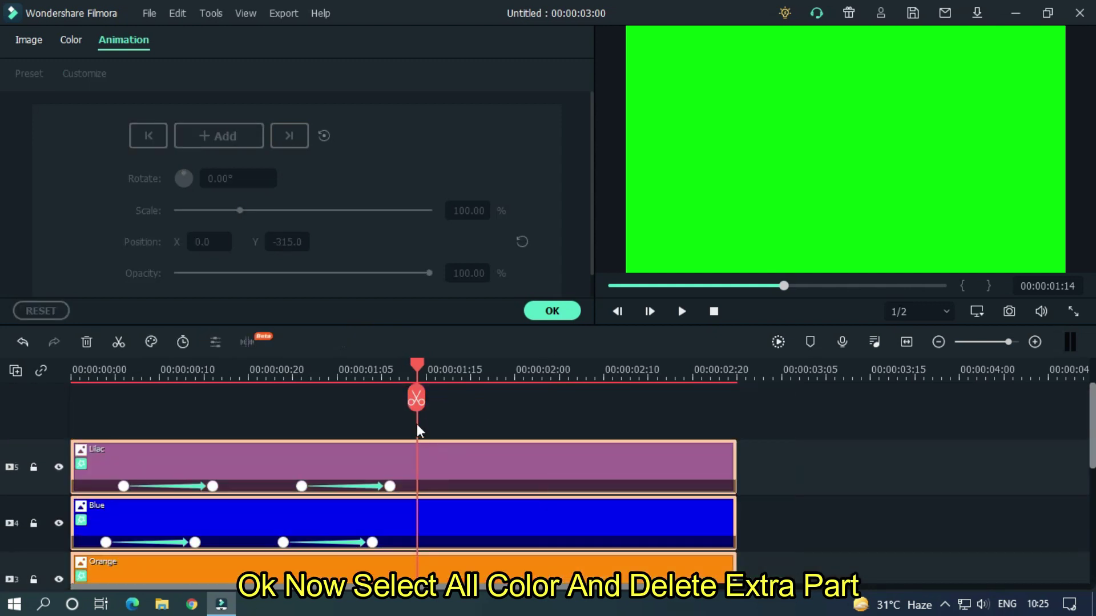
{"action": "left_click", "coordinate": [417, 399]}
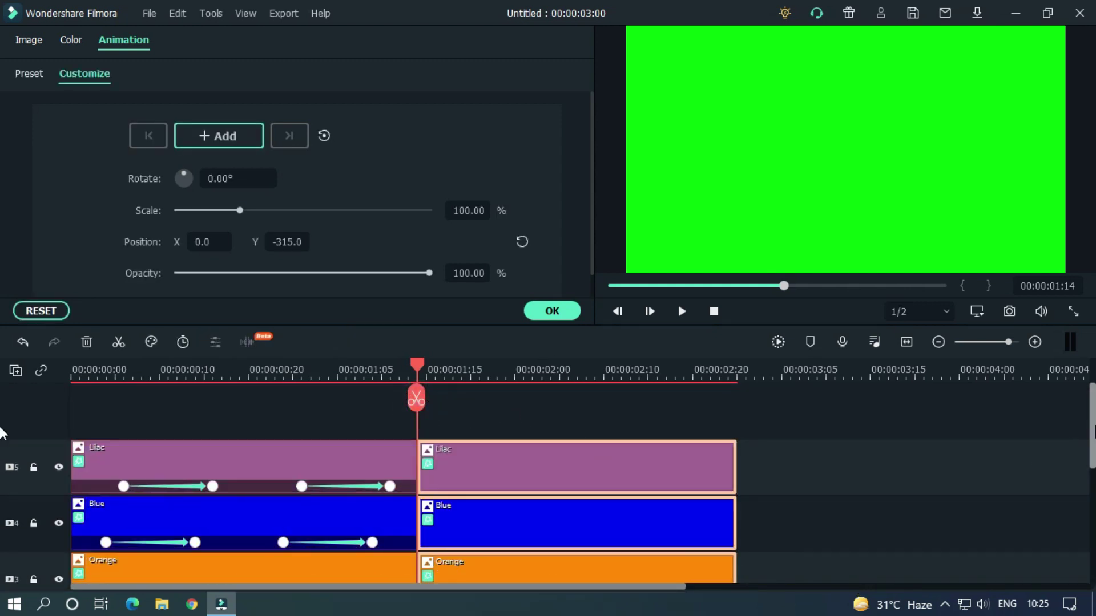
{"action": "scroll", "coordinate": [2, 474], "scroll_direction": "down", "scroll_amount": 2}
{"action": "scroll", "coordinate": [1, 474], "scroll_direction": "down", "scroll_amount": 1}
{"action": "key", "text": "Delete"}
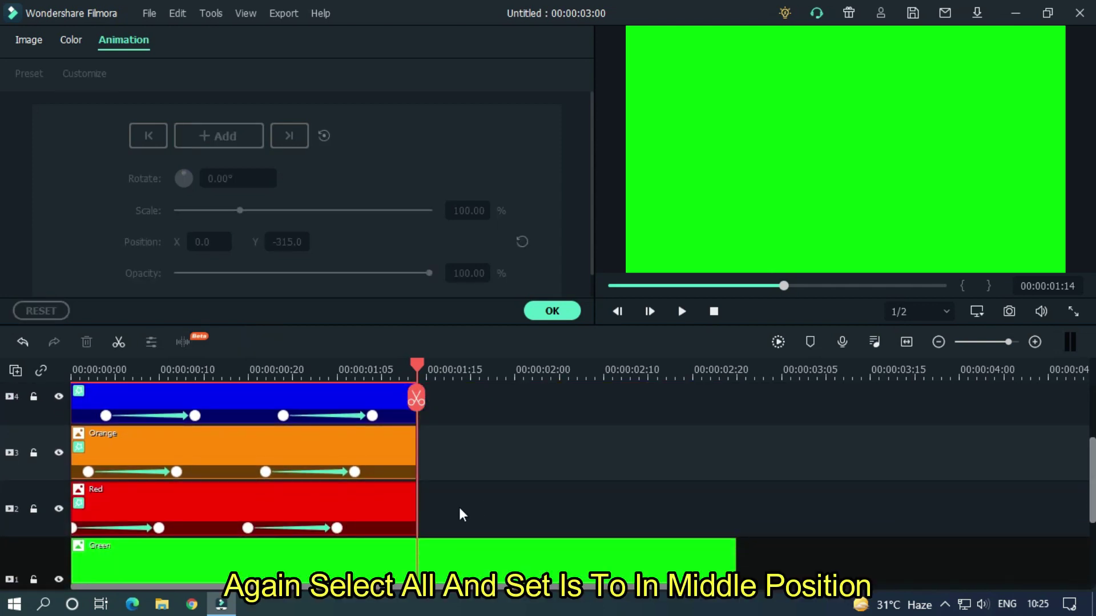
Move the trimmed colour clips to the middle of the Green clip
{"action": "left_click_drag", "start_coordinate": [463, 514], "coordinate": [419, 467]}
{"action": "scroll", "coordinate": [1, 440], "scroll_direction": "down", "scroll_amount": 2}
{"action": "left_click_drag", "start_coordinate": [530, 480], "coordinate": [509, 466]}
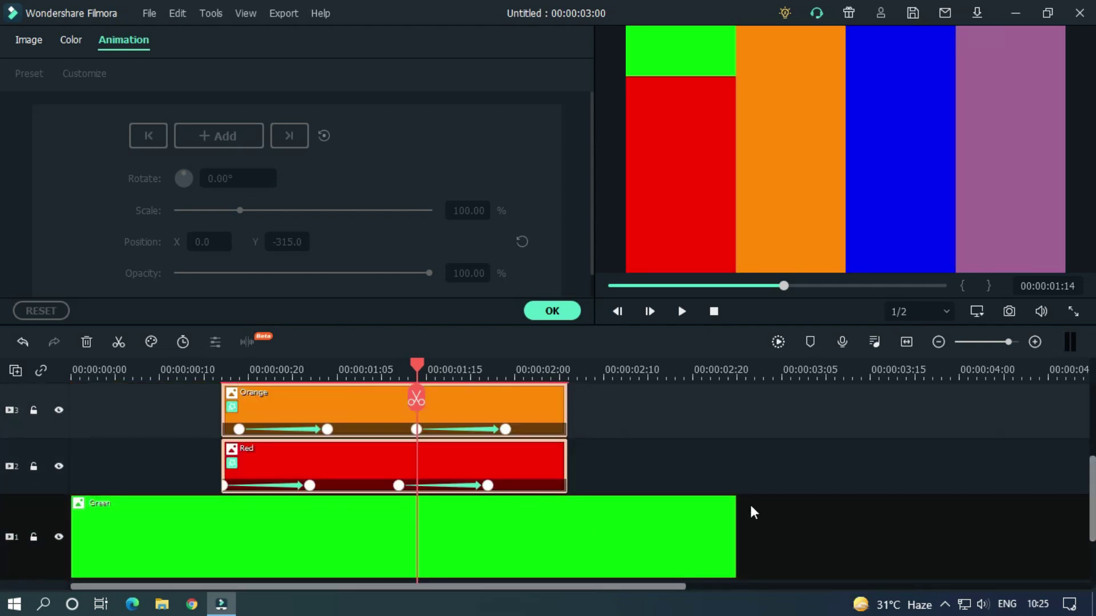
Keep the animation settings and play the finished colour-bar animation from the start
{"action": "left_click", "coordinate": [714, 311]}
{"action": "left_click", "coordinate": [552, 311]}
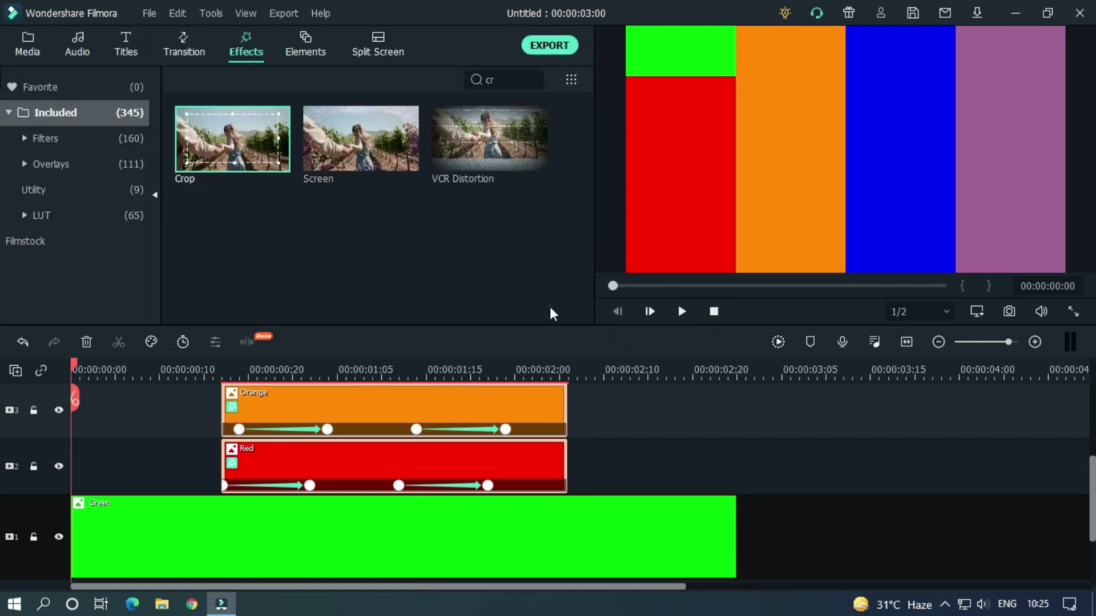
{"action": "key", "text": "space"}
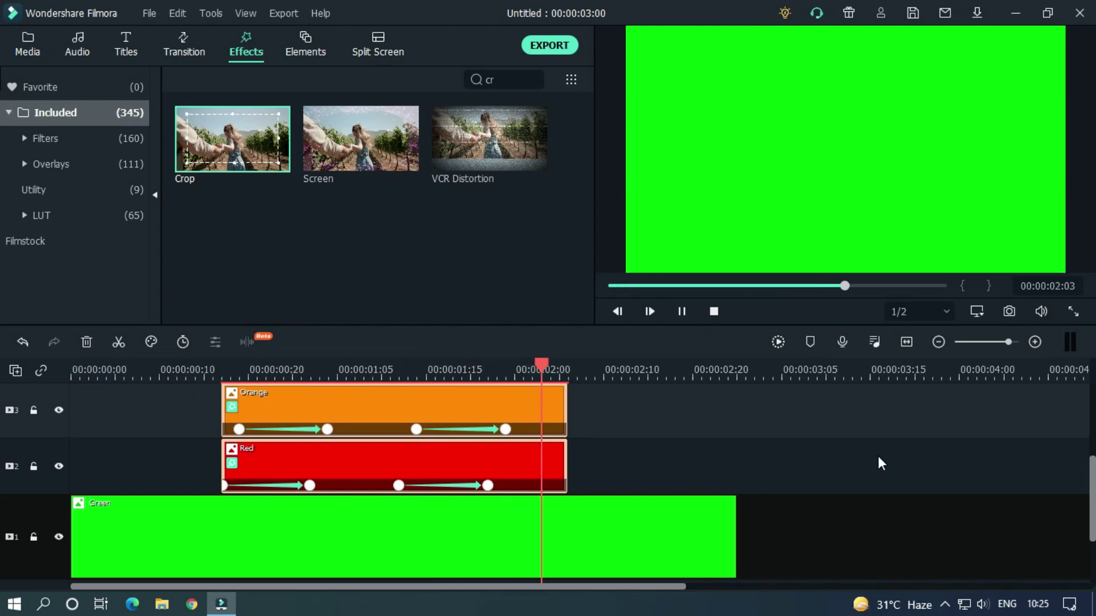
{"action": "scroll", "coordinate": [1, 457], "scroll_direction": "up", "scroll_amount": 2}
{"action": "scroll", "coordinate": [1, 456], "scroll_direction": "up", "scroll_amount": 1}
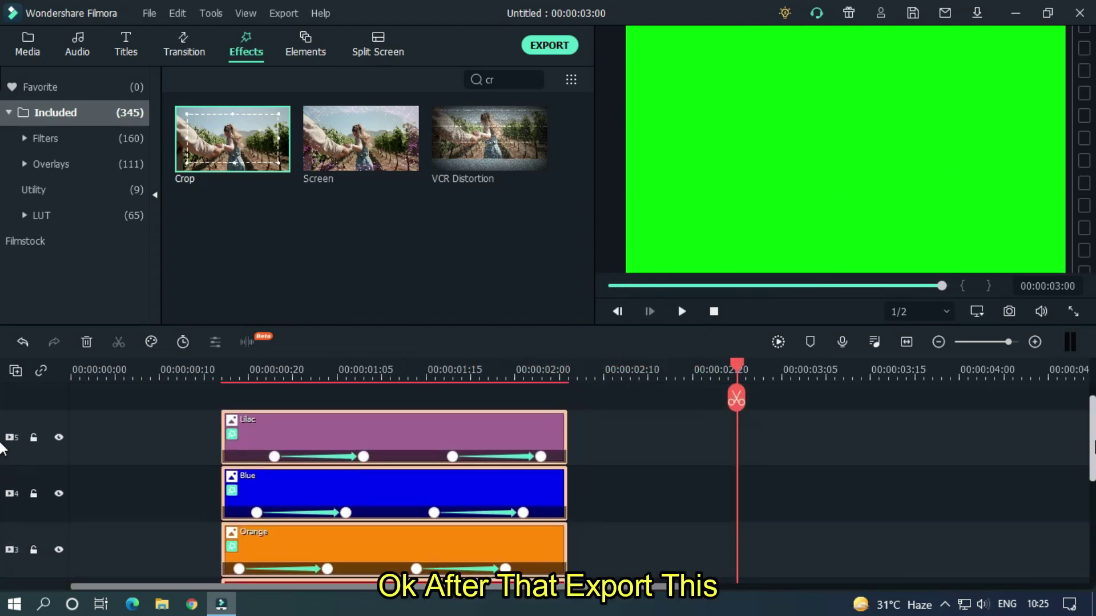
Export the animation as an MP4 named 'Green Bar'
{"action": "left_click", "coordinate": [556, 44]}
{"action": "left_click_drag", "start_coordinate": [582, 127], "coordinate": [487, 121]}
{"action": "type", "text": "Green Bar"}
{"action": "left_click", "coordinate": [814, 492]}
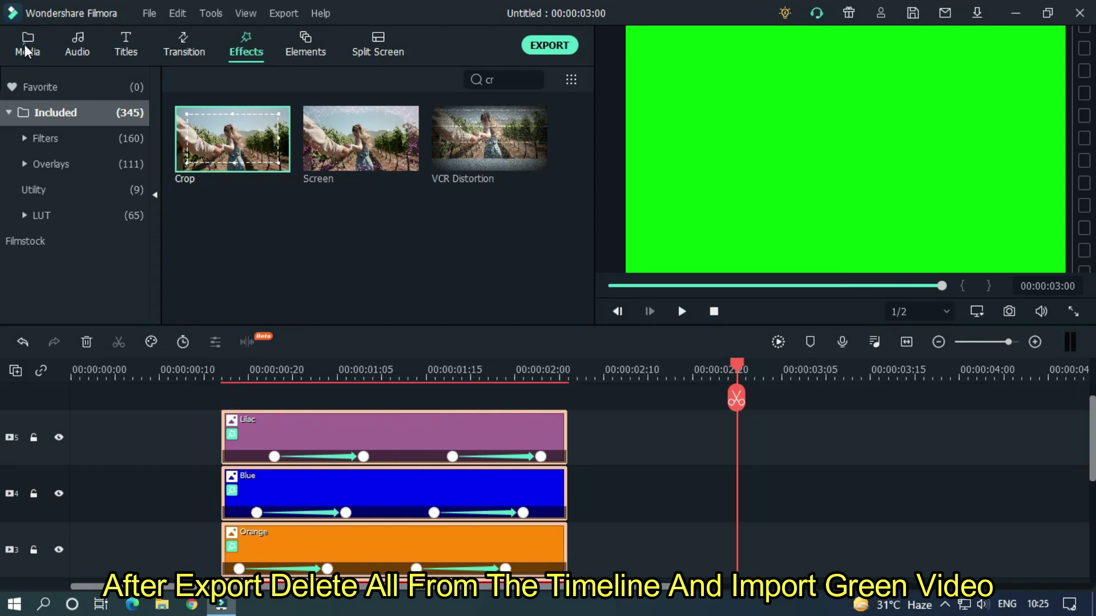
Select all the colour clips on the timeline and delete them
{"action": "left_click", "coordinate": [25, 51]}
{"action": "left_click_drag", "start_coordinate": [1091, 426], "coordinate": [1091, 503]}
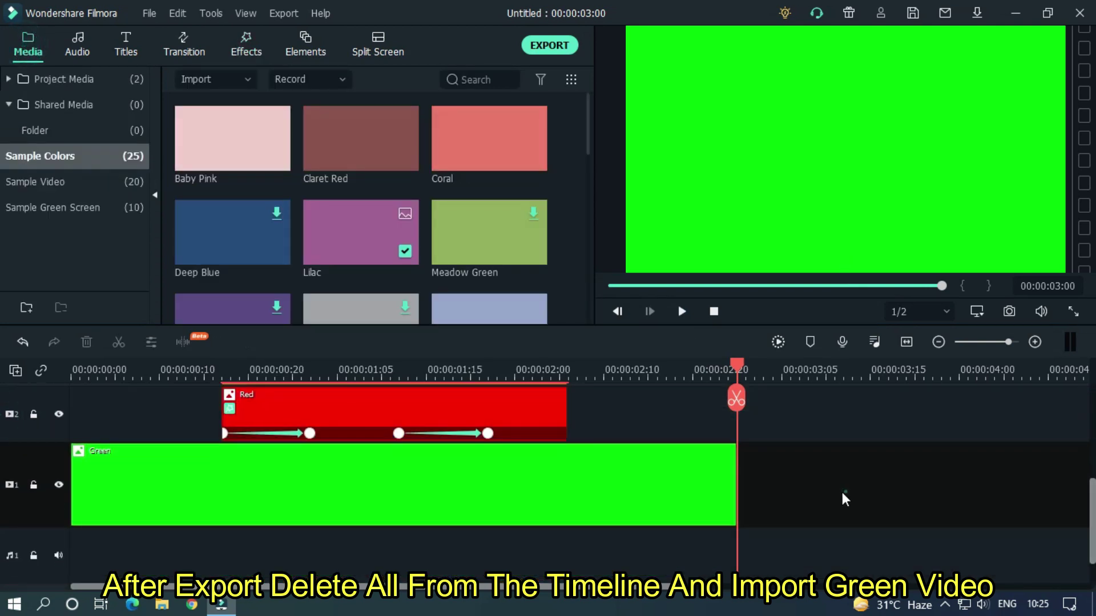
{"action": "left_click_drag", "start_coordinate": [819, 489], "coordinate": [248, 325]}
{"action": "key", "text": "Delete"}
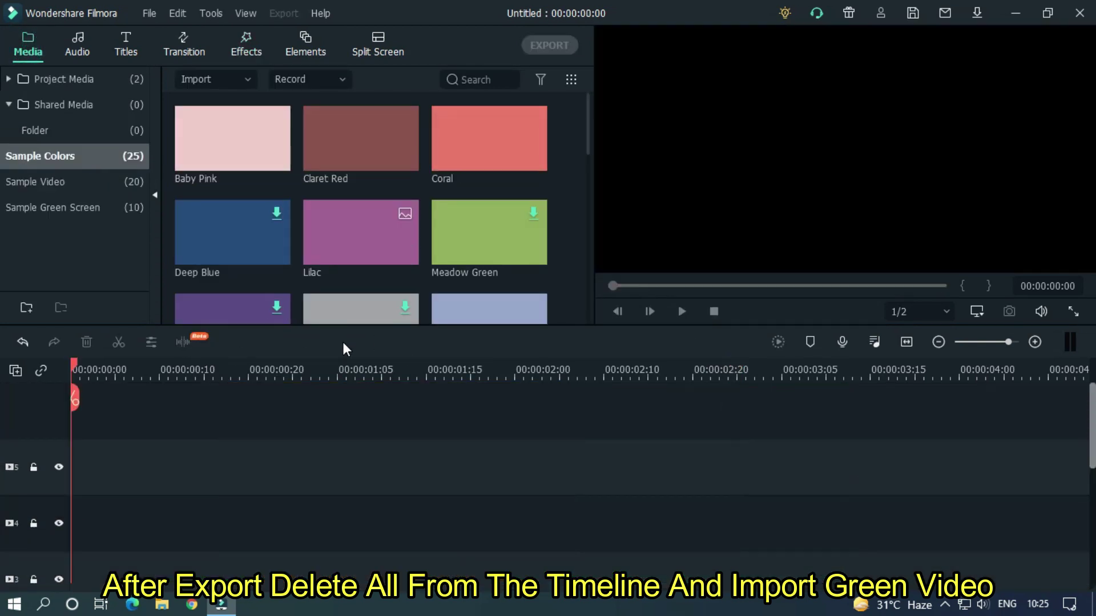
Import the Green Bar video from the Tutorial Video folder into project media
{"action": "left_click", "coordinate": [100, 81]}
{"action": "double_click", "coordinate": [280, 246]}
{"action": "scroll", "coordinate": [74, 189], "scroll_direction": "up", "scroll_amount": 5}
{"action": "left_click", "coordinate": [77, 189]}
{"action": "scroll", "coordinate": [201, 259], "scroll_direction": "down", "scroll_amount": 3}
{"action": "double_click", "coordinate": [473, 228]}
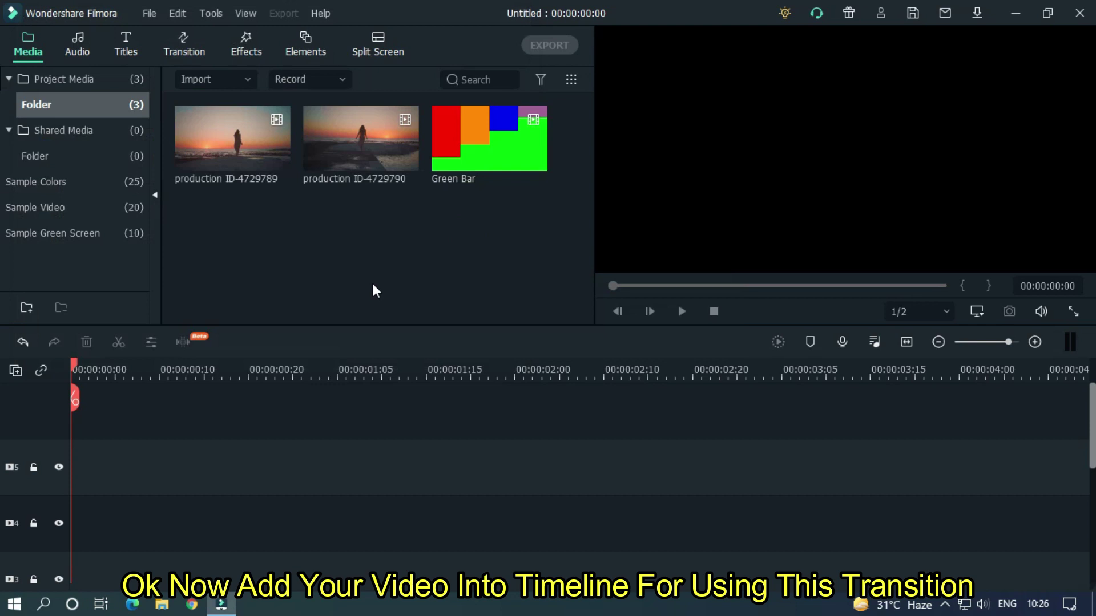
Place the two sunset clips back to back on track 1
{"action": "left_click_drag", "start_coordinate": [351, 149], "coordinate": [313, 550]}
{"action": "left_click_drag", "start_coordinate": [318, 368], "coordinate": [455, 400]}
{"action": "left_click", "coordinate": [460, 403]}
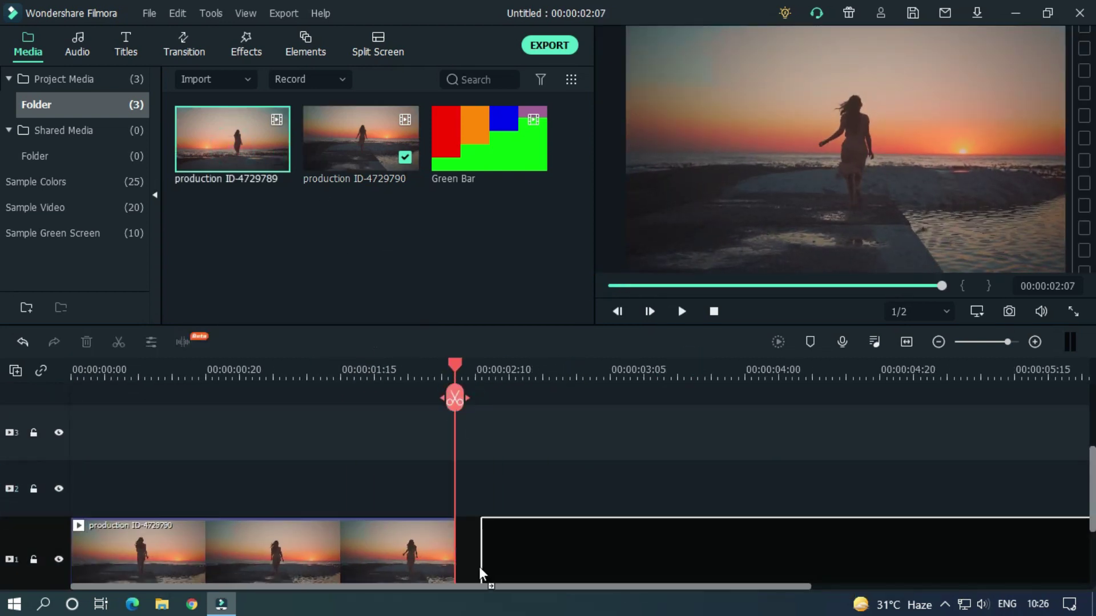
Cut the sequence at 00:00:04:23 and put Green Bar on track 2 over the join
{"action": "left_click_drag", "start_coordinate": [455, 399], "coordinate": [908, 406]}
{"action": "left_click", "coordinate": [900, 398]}
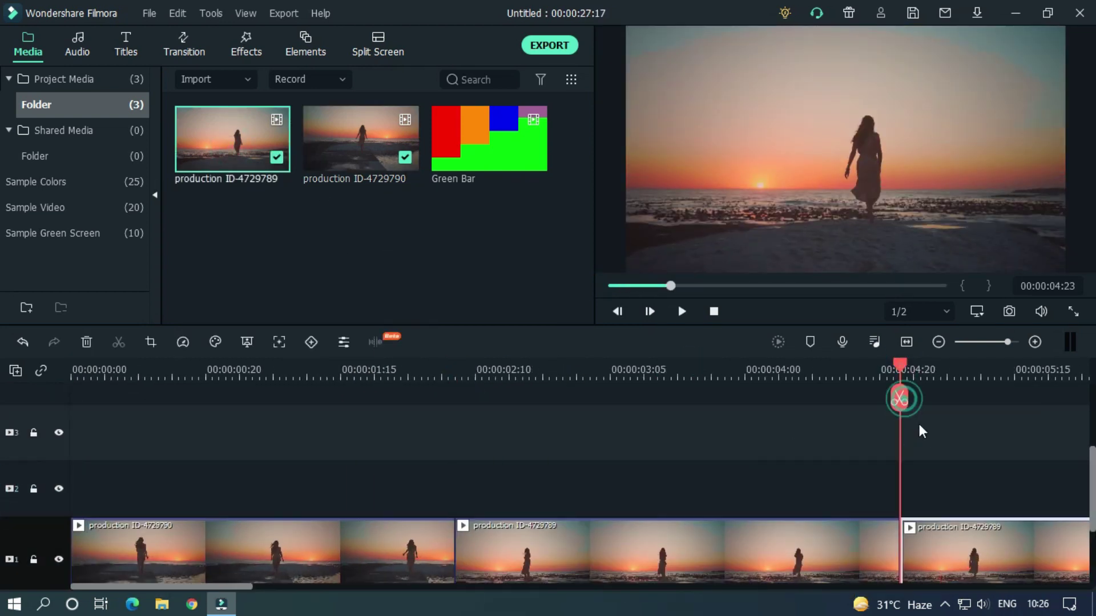
{"action": "key", "text": "Delete"}
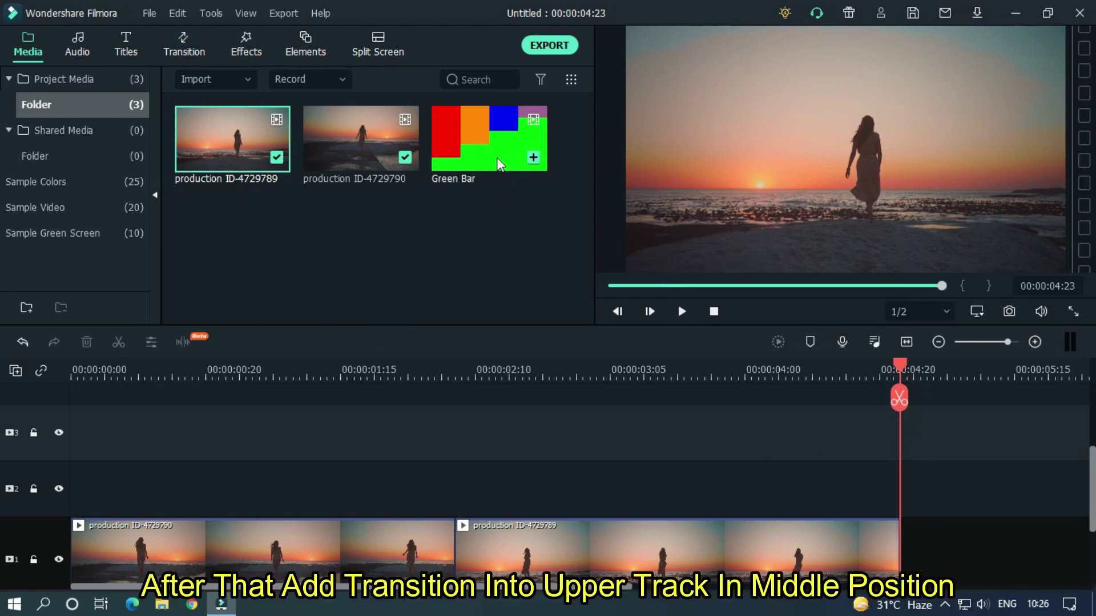
{"action": "left_click_drag", "start_coordinate": [501, 140], "coordinate": [210, 464]}
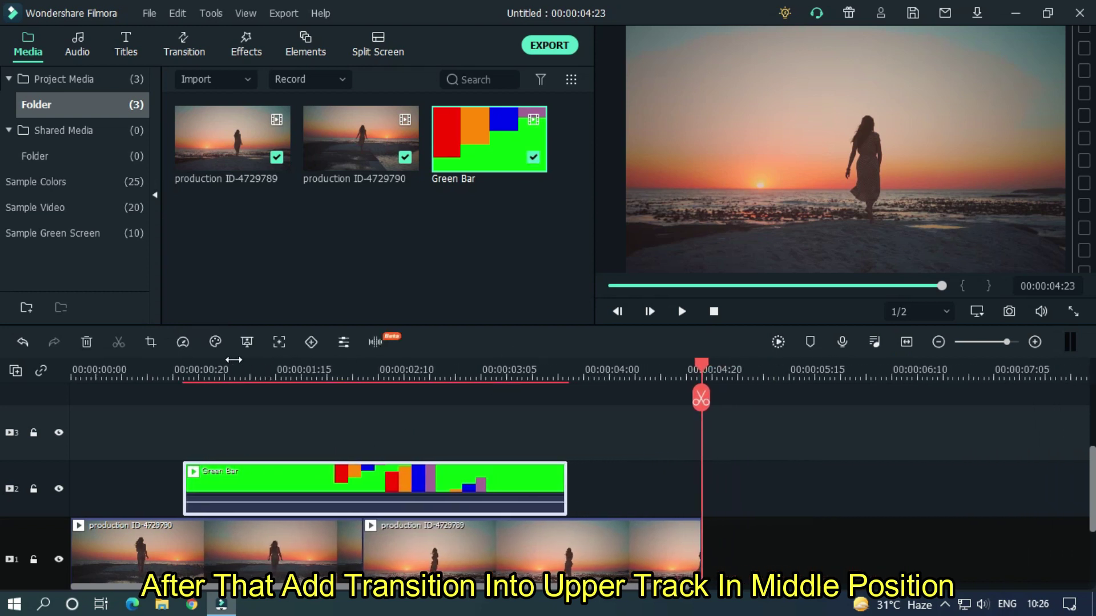
Enable Chroma Key on the Green Bar clip, sampling its solid green from the preview
{"action": "left_click_drag", "start_coordinate": [362, 368], "coordinate": [365, 368]}
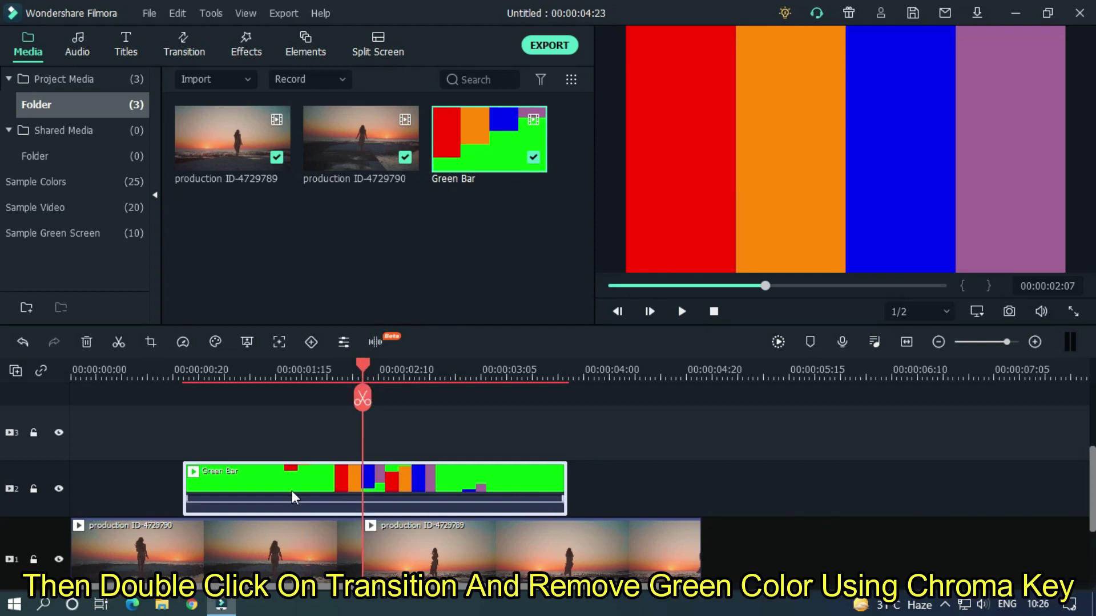
{"action": "left_click", "coordinate": [220, 376]}
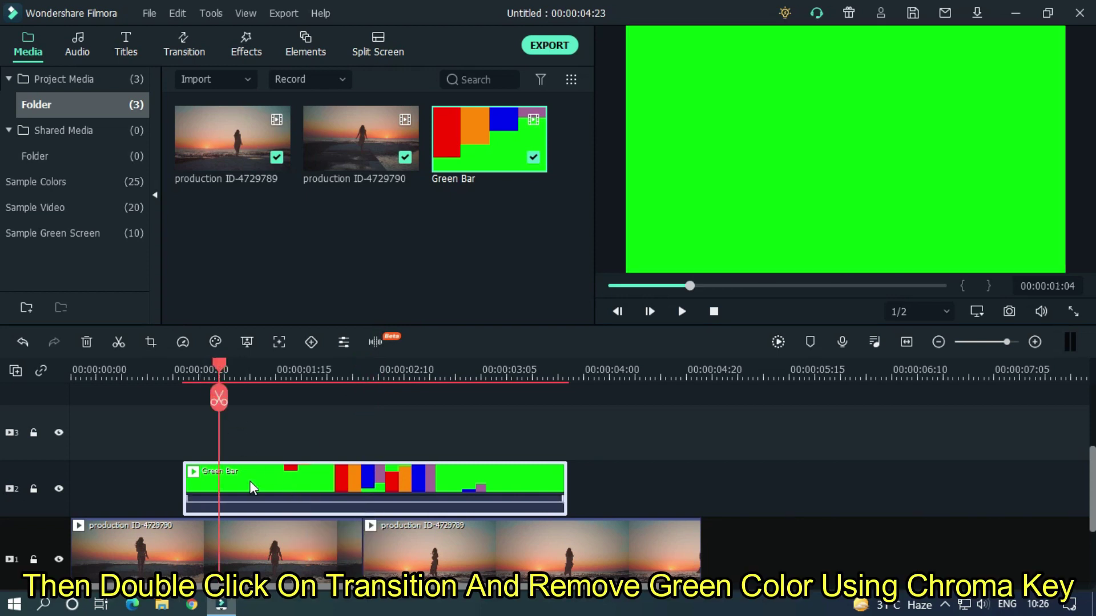
{"action": "double_click", "coordinate": [251, 487]}
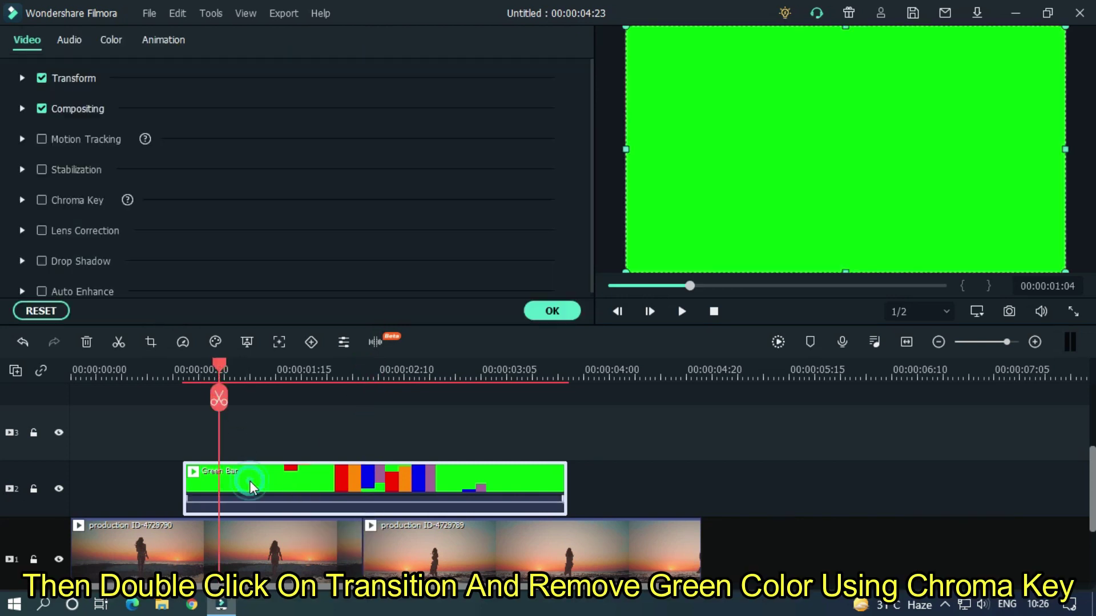
{"action": "left_click", "coordinate": [41, 201]}
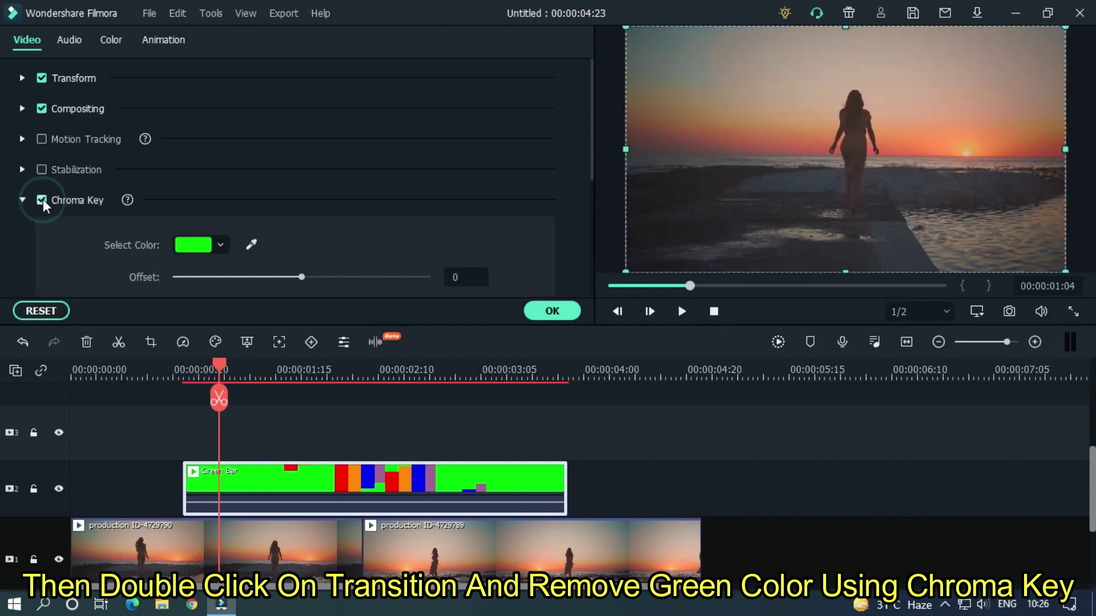
{"action": "left_click", "coordinate": [255, 237]}
{"action": "left_click", "coordinate": [721, 169]}
Play the keyed transition from the start twice, then confirm the chroma key settings
{"action": "scroll", "coordinate": [641, 367], "scroll_direction": "down", "scroll_amount": 2}
{"action": "left_click", "coordinate": [526, 424]}
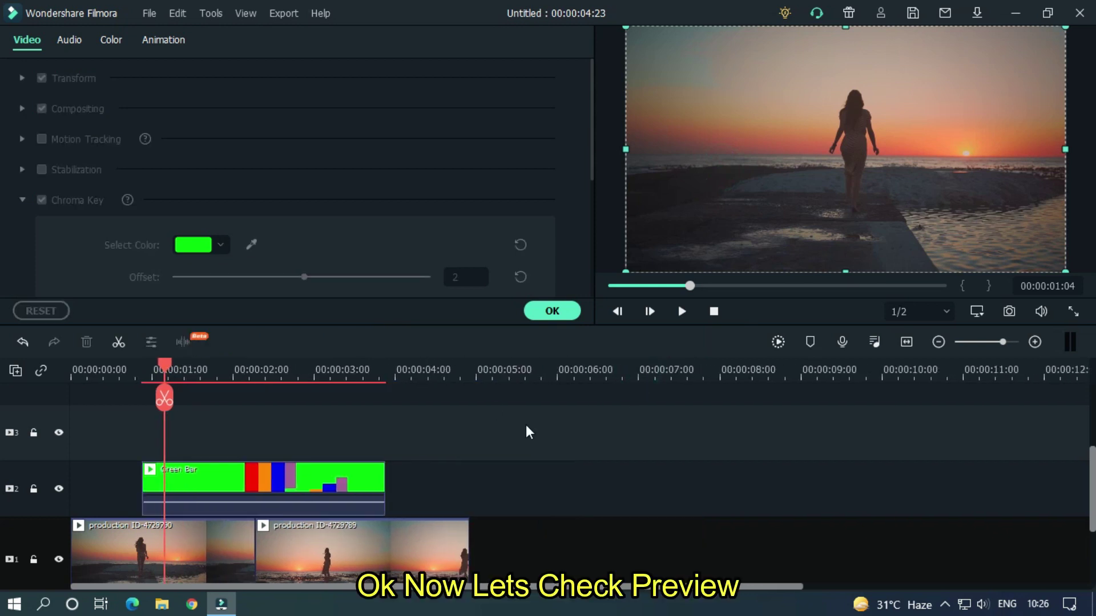
{"action": "left_click", "coordinate": [715, 311]}
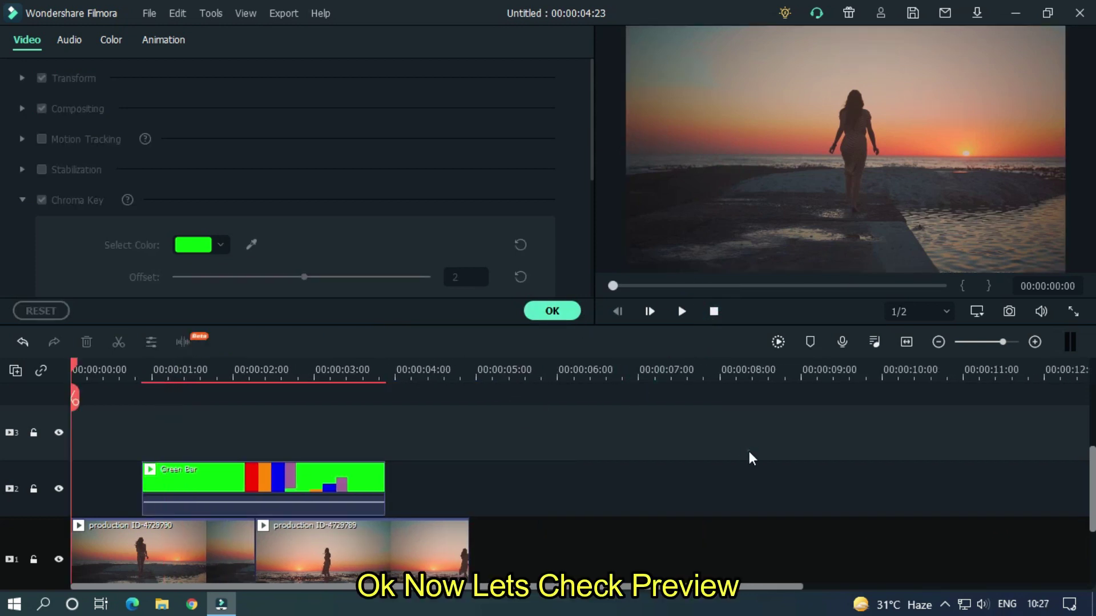
{"action": "key", "text": "space"}
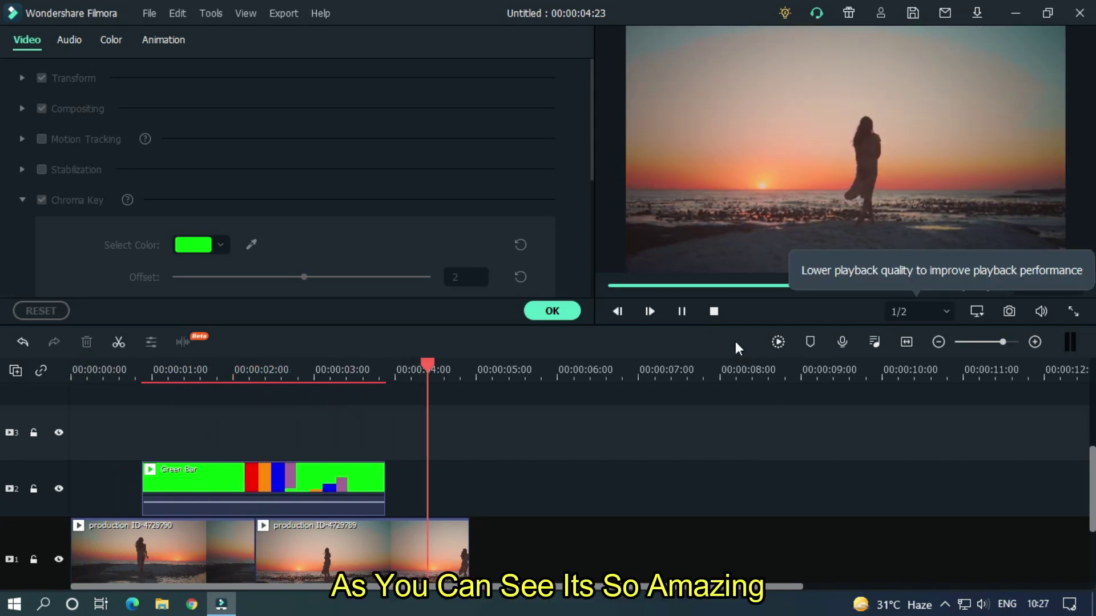
{"action": "left_click_drag", "start_coordinate": [722, 284], "coordinate": [698, 285]}
{"action": "key", "text": "Home"}
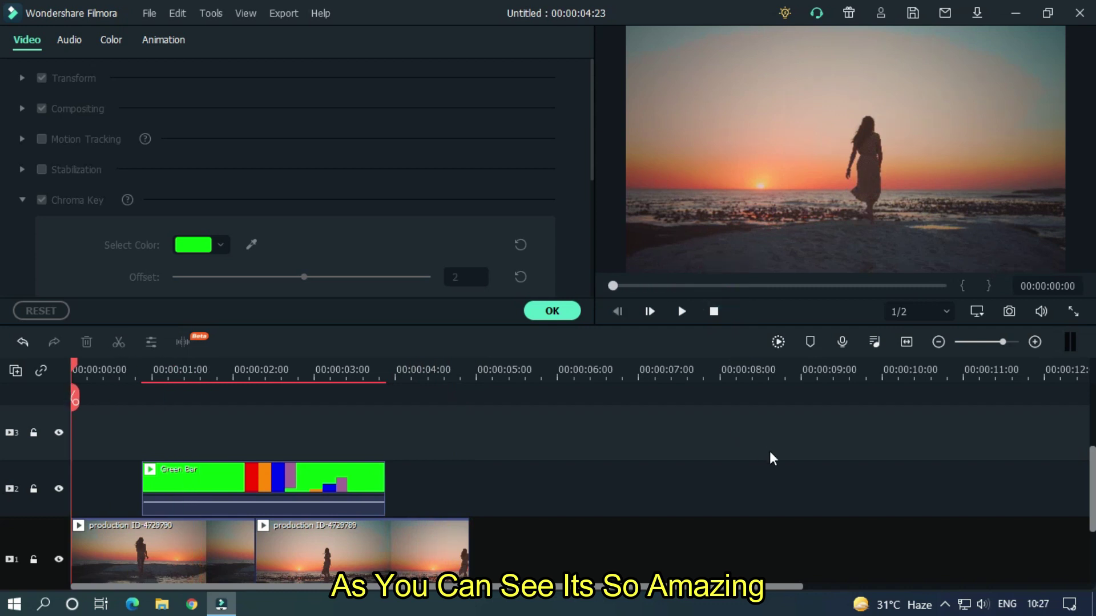
{"action": "key", "text": "space"}
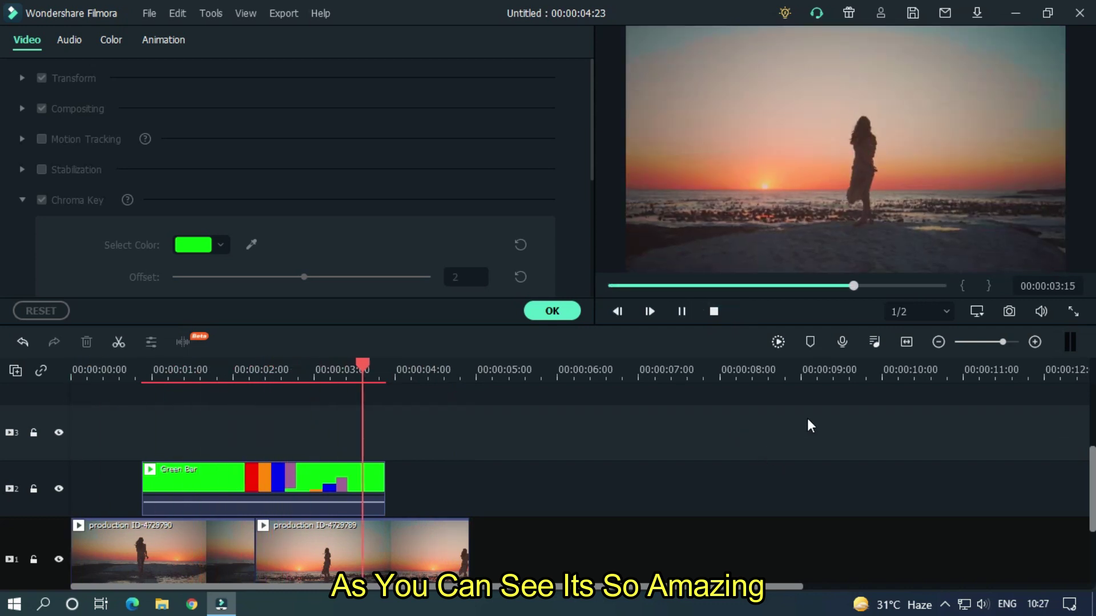
{"action": "left_click", "coordinate": [553, 311]}
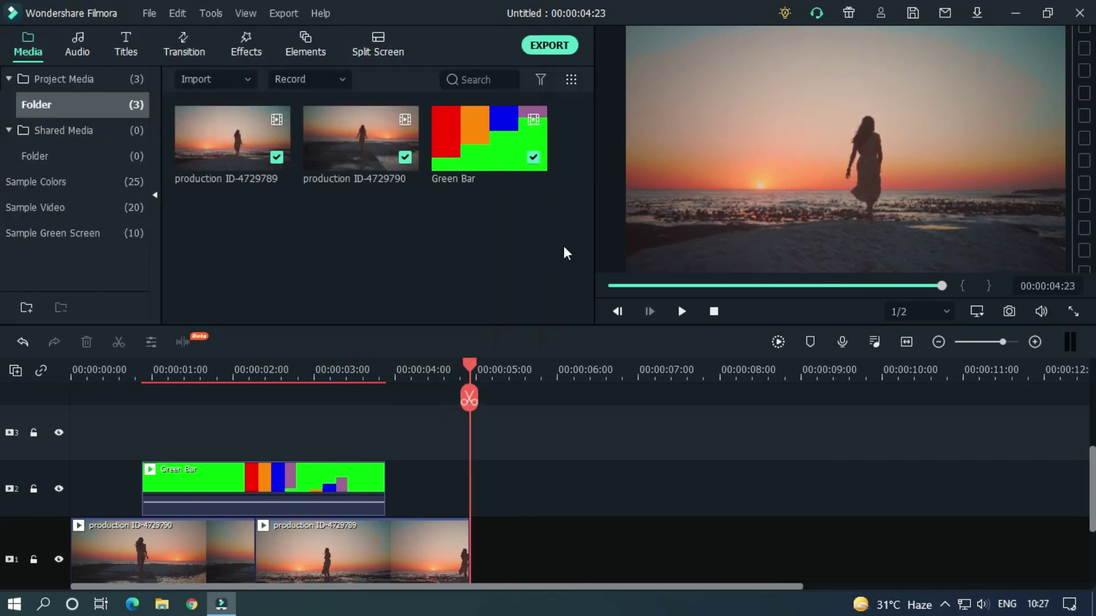
In the export settings, type 'Bar Yransition' over the default name My Video
{"action": "left_click", "coordinate": [552, 46]}
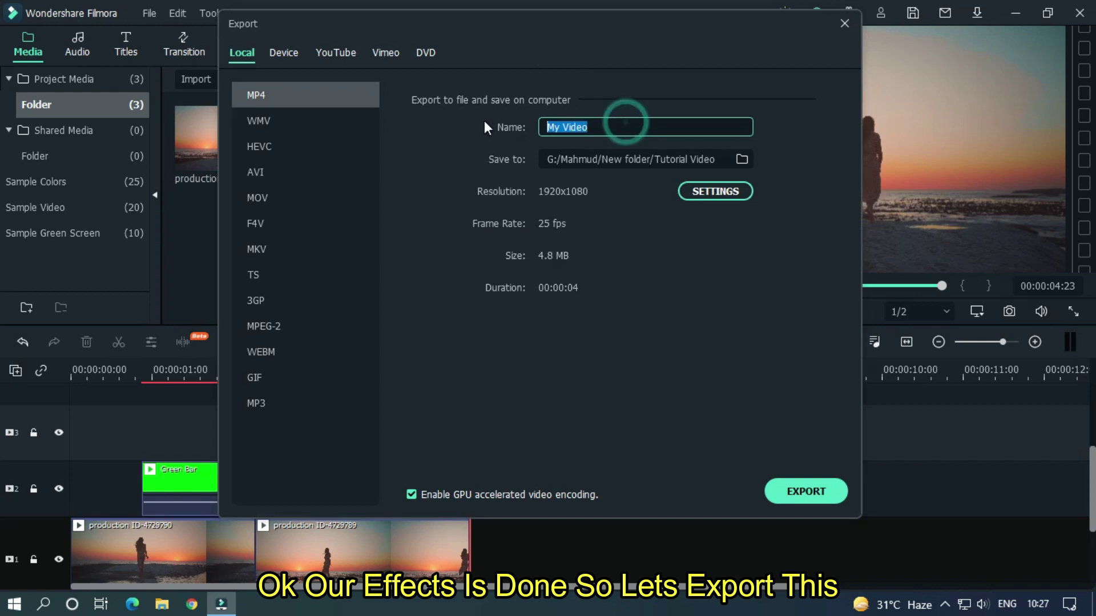
{"action": "type", "text": "Bar Y"}
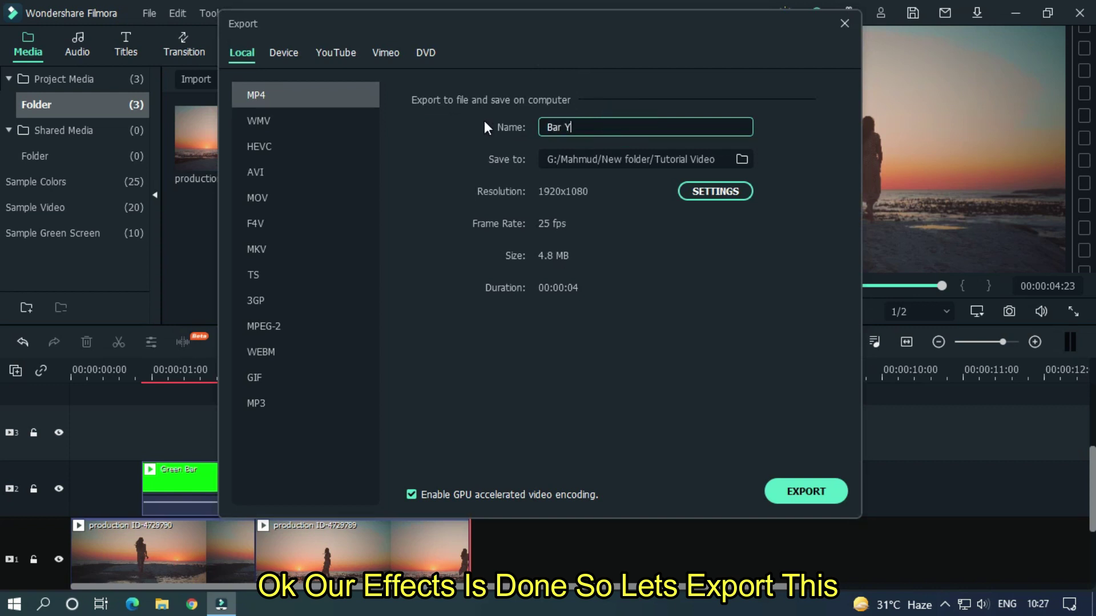